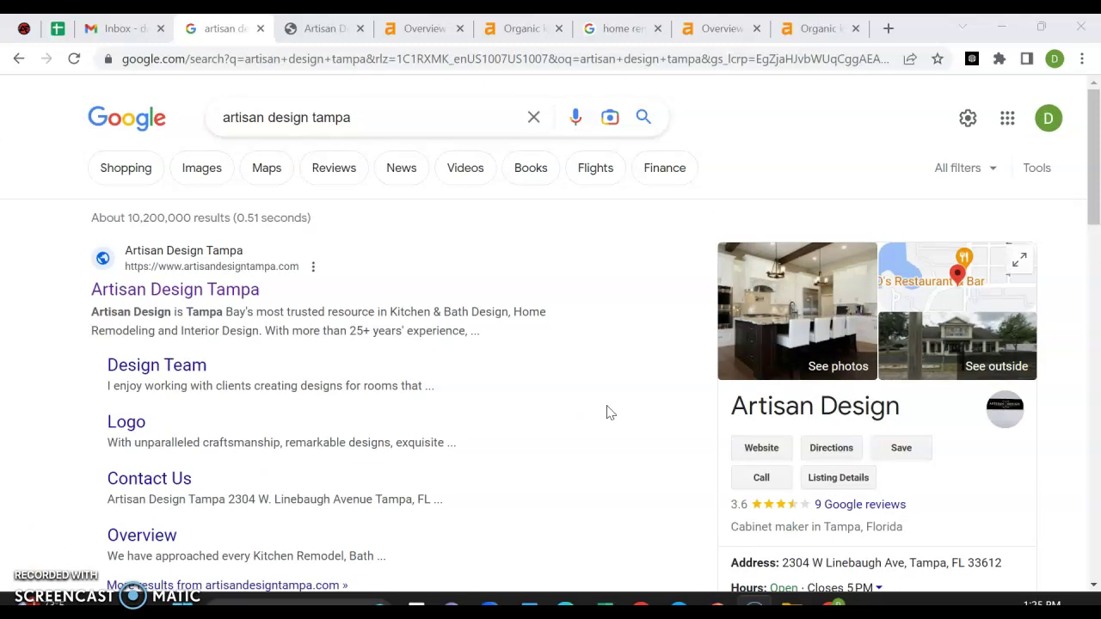
Step: Examine the Google results and business listing for Artisan Design in Tampa, including its ratings and web reviews
{"action": "scroll", "coordinate": [910, 523], "scroll_direction": "down", "scroll_amount": 2}
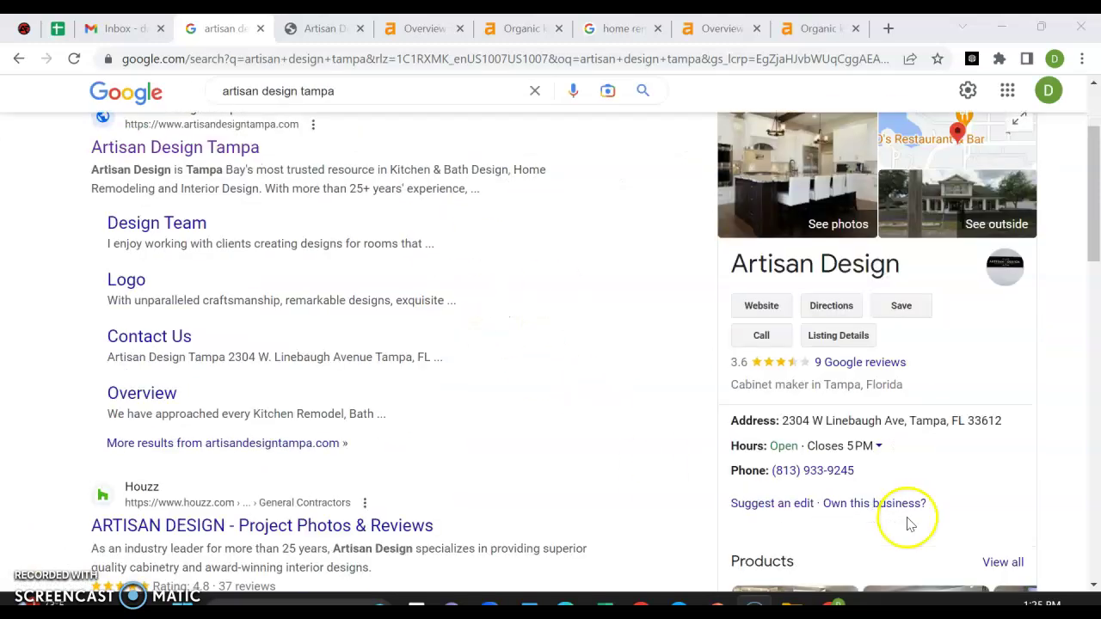
{"action": "scroll", "coordinate": [825, 456], "scroll_direction": "down", "scroll_amount": 5}
{"action": "scroll", "coordinate": [972, 378], "scroll_direction": "up", "scroll_amount": 2}
{"action": "scroll", "coordinate": [699, 366], "scroll_direction": "down", "scroll_amount": 5}
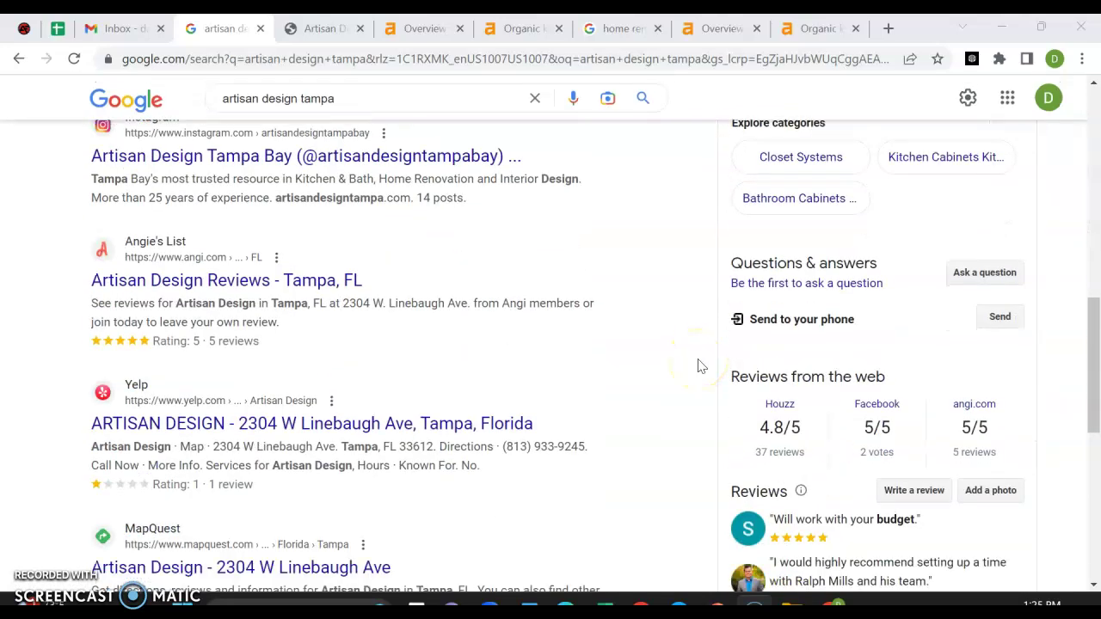
{"action": "scroll", "coordinate": [698, 366], "scroll_direction": "up", "scroll_amount": 5}
{"action": "scroll", "coordinate": [860, 317], "scroll_direction": "up", "scroll_amount": 5}
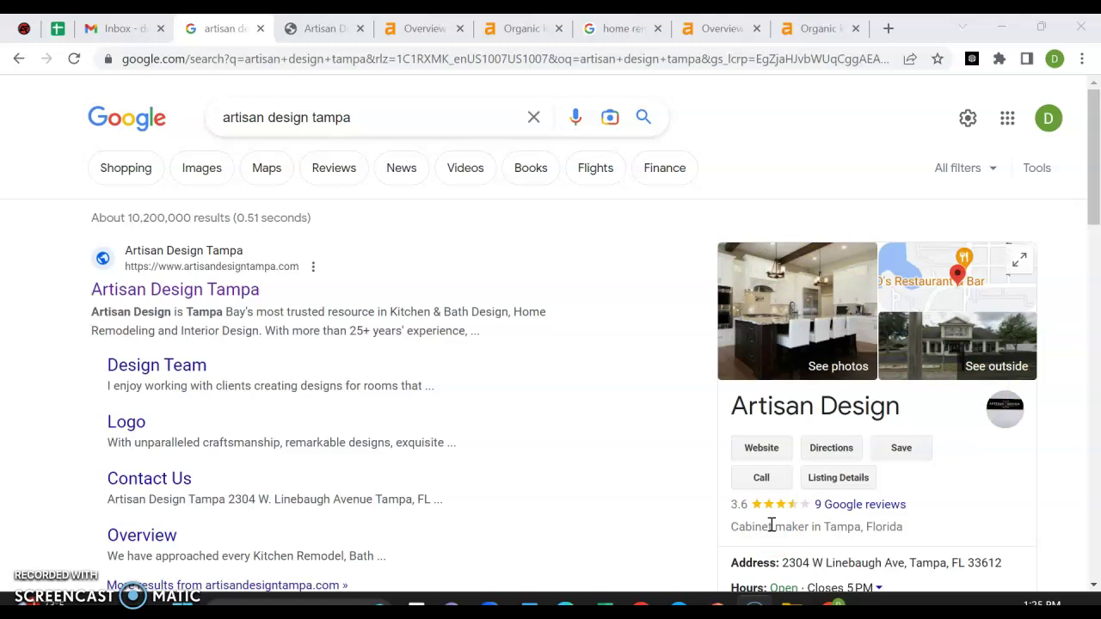
{"action": "scroll", "coordinate": [808, 534], "scroll_direction": "down", "scroll_amount": 1}
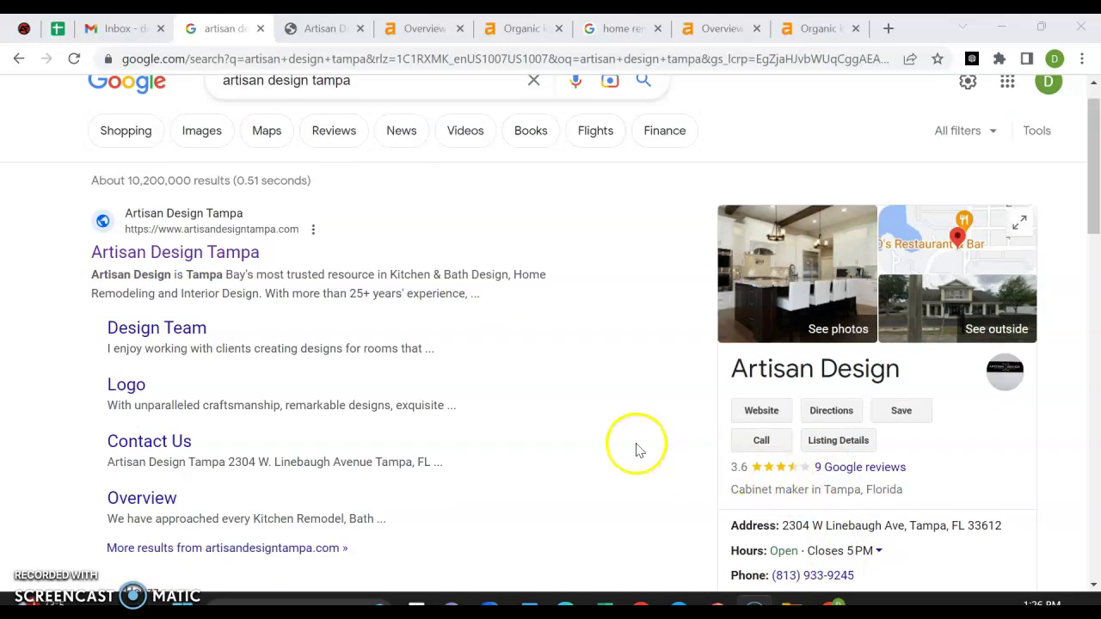
Step: Switch to the Artisan Design Tampa website and examine its Remodeling and Design services and homepage introduction
{"action": "left_click", "coordinate": [421, 29]}
{"action": "left_click", "coordinate": [322, 28]}
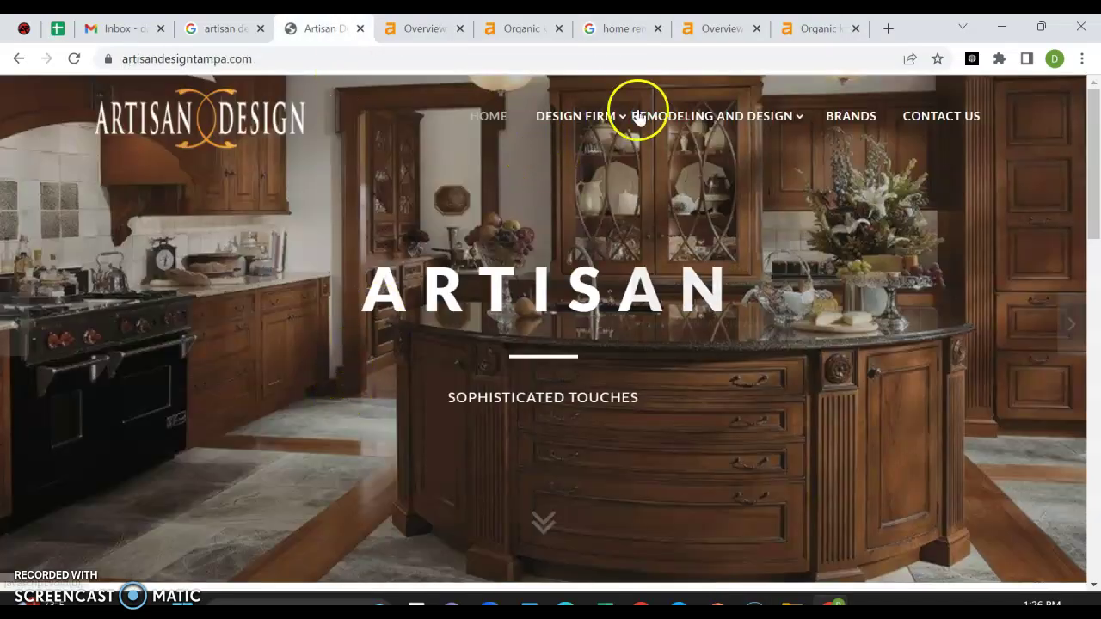
{"action": "mouse_move", "coordinate": [614, 112]}
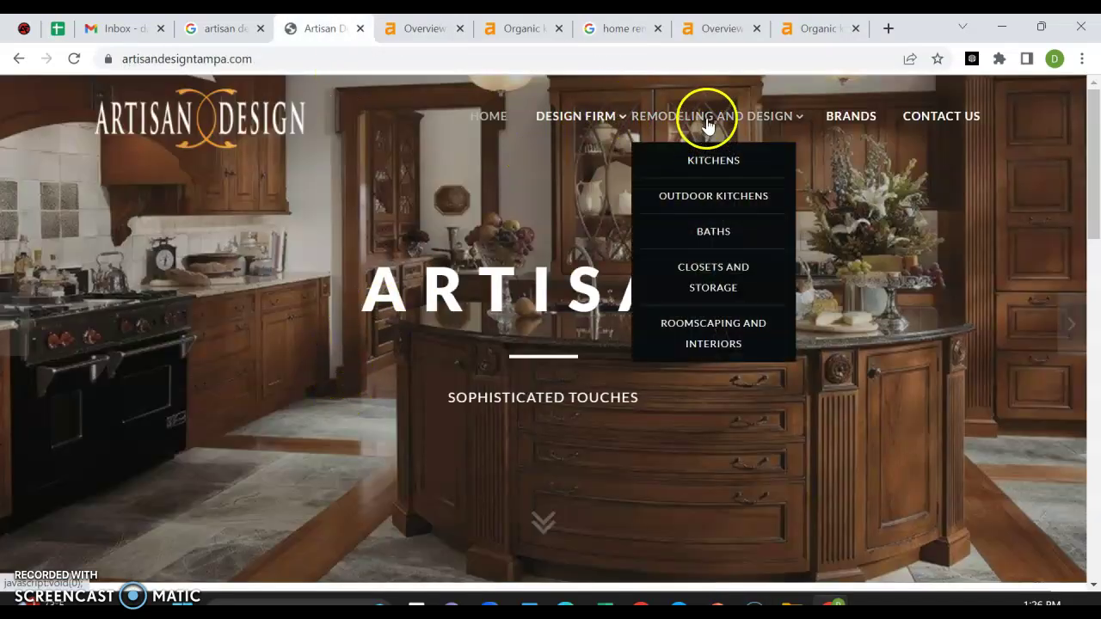
{"action": "scroll", "coordinate": [362, 354], "scroll_direction": "down", "scroll_amount": 5}
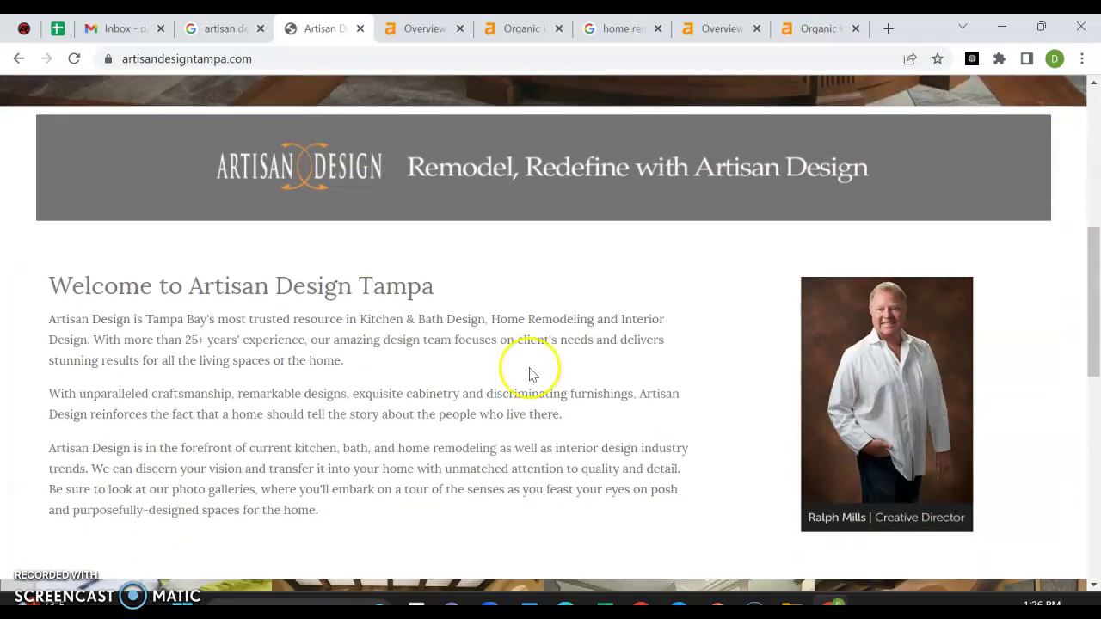
{"action": "scroll", "coordinate": [491, 479], "scroll_direction": "down", "scroll_amount": 4}
{"action": "scroll", "coordinate": [491, 486], "scroll_direction": "up", "scroll_amount": 3}
{"action": "scroll", "coordinate": [491, 486], "scroll_direction": "down", "scroll_amount": 6}
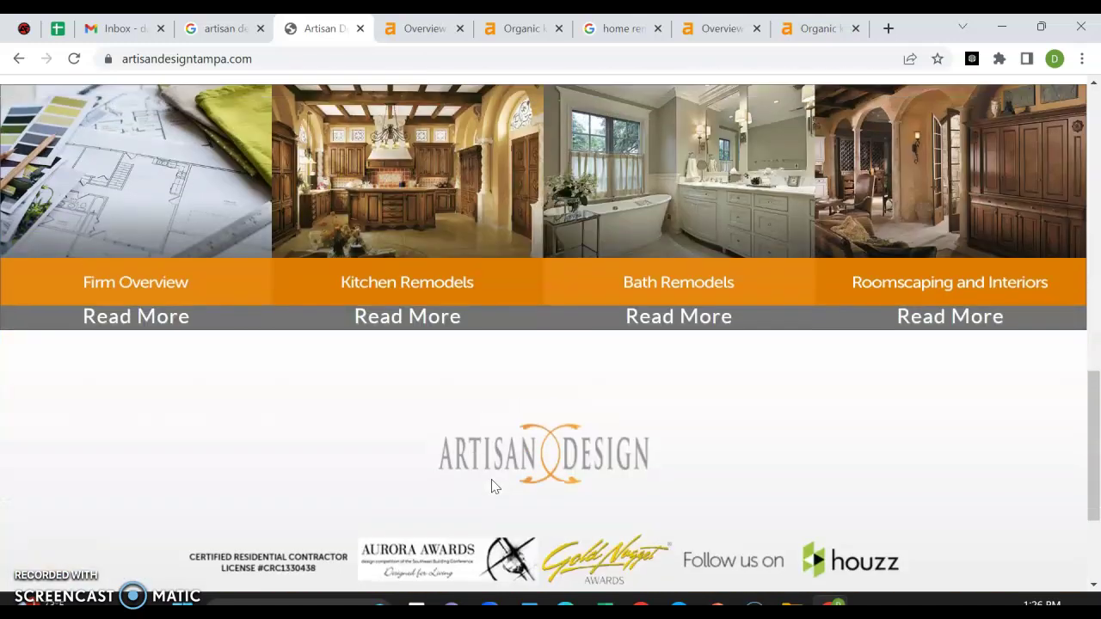
Step: Review the homepage's service tiles, welcome text, awards and footer contact details
{"action": "scroll", "coordinate": [491, 487], "scroll_direction": "up", "scroll_amount": 2}
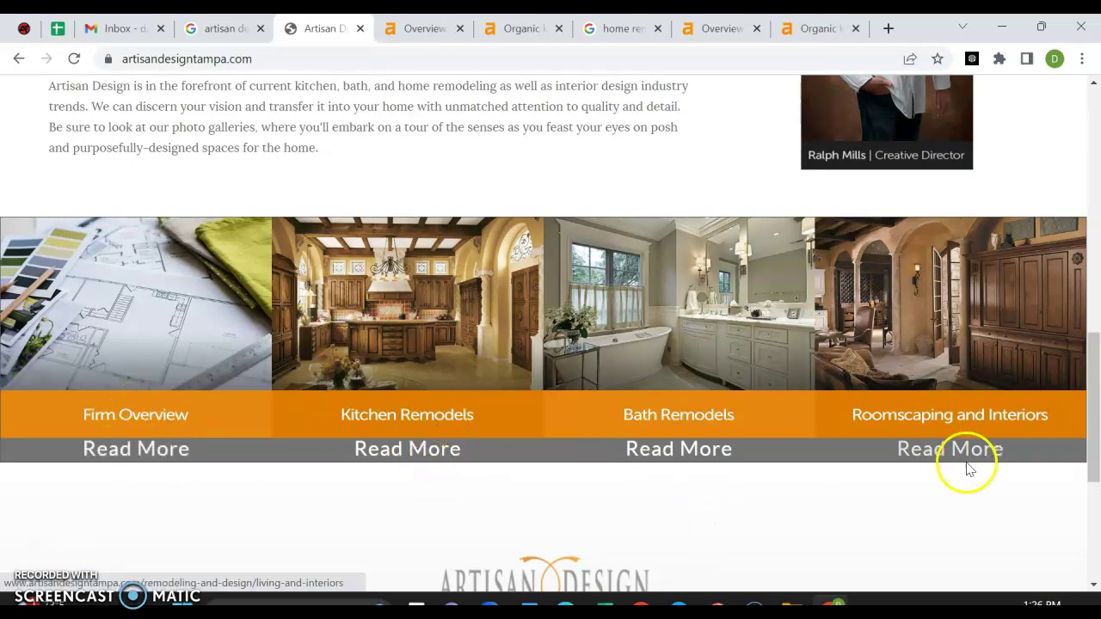
{"action": "scroll", "coordinate": [720, 474], "scroll_direction": "up", "scroll_amount": 5}
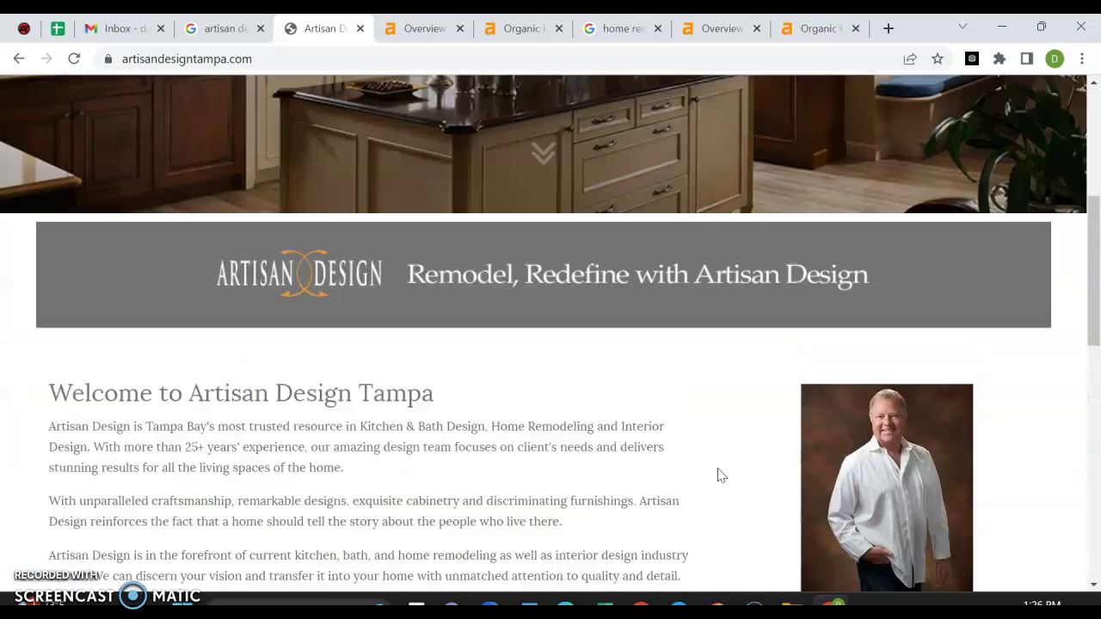
{"action": "scroll", "coordinate": [53, 464], "scroll_direction": "down", "scroll_amount": 5}
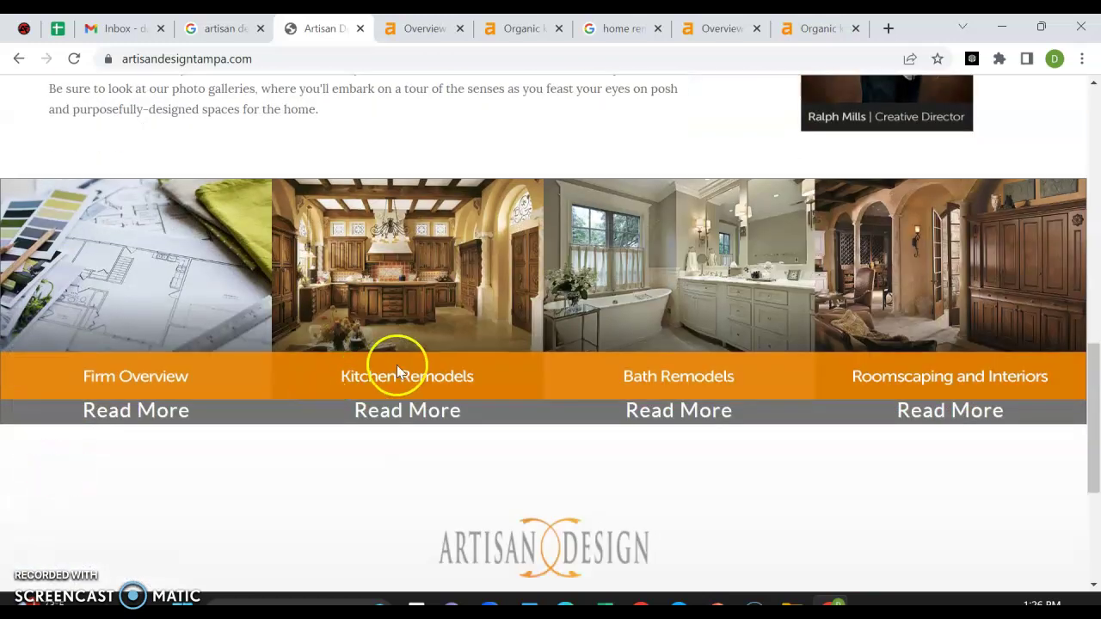
{"action": "scroll", "coordinate": [396, 365], "scroll_direction": "down", "scroll_amount": 3}
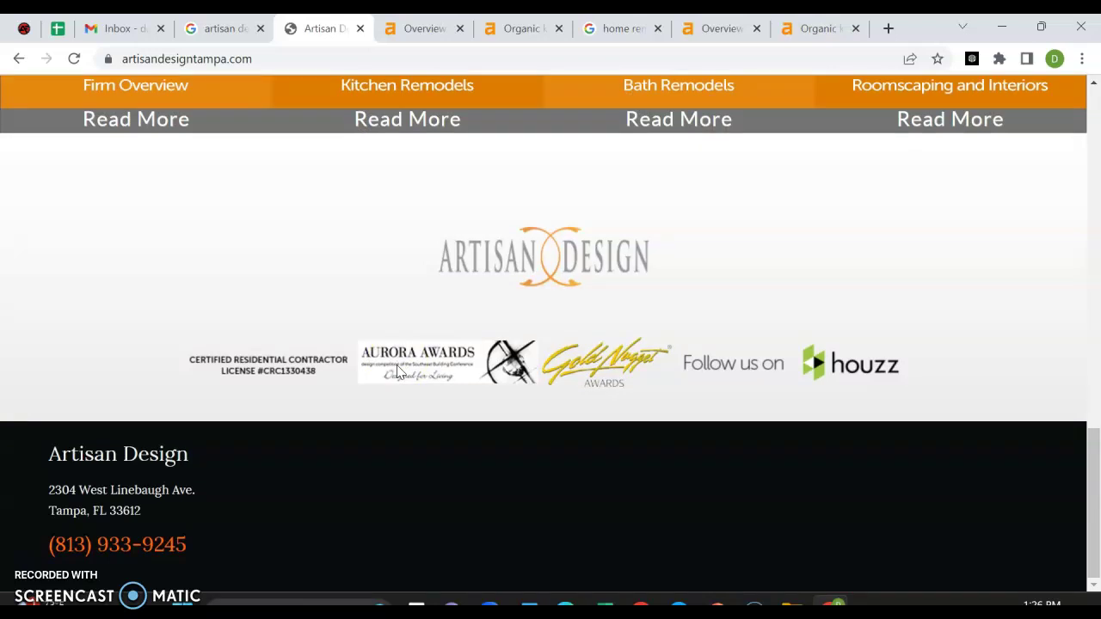
{"action": "left_click", "coordinate": [133, 554]}
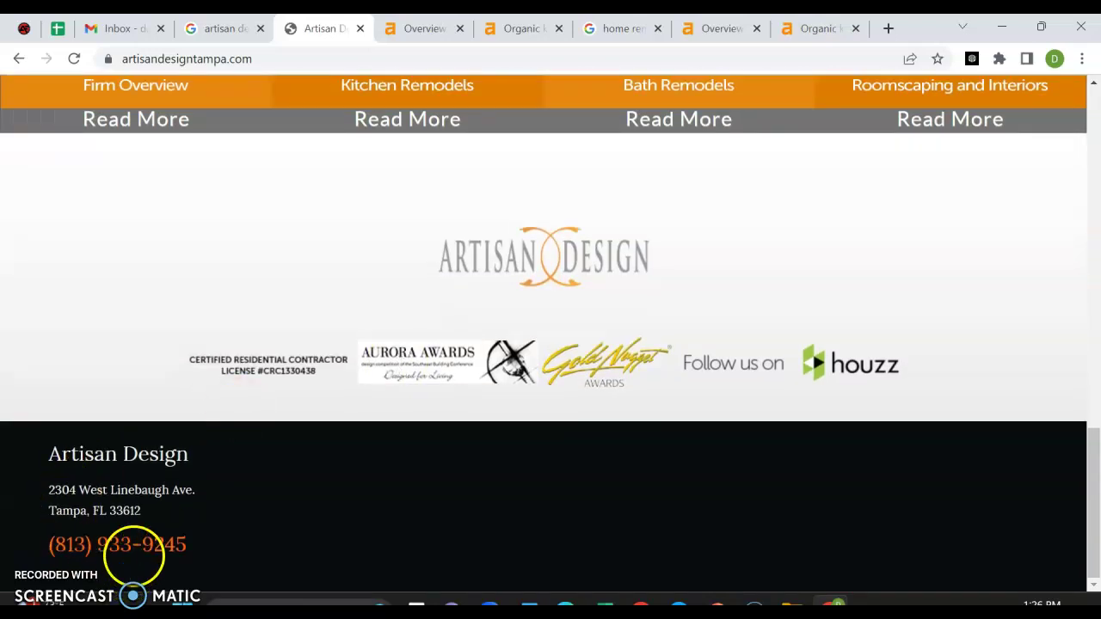
{"action": "scroll", "coordinate": [387, 482], "scroll_direction": "up", "scroll_amount": 10}
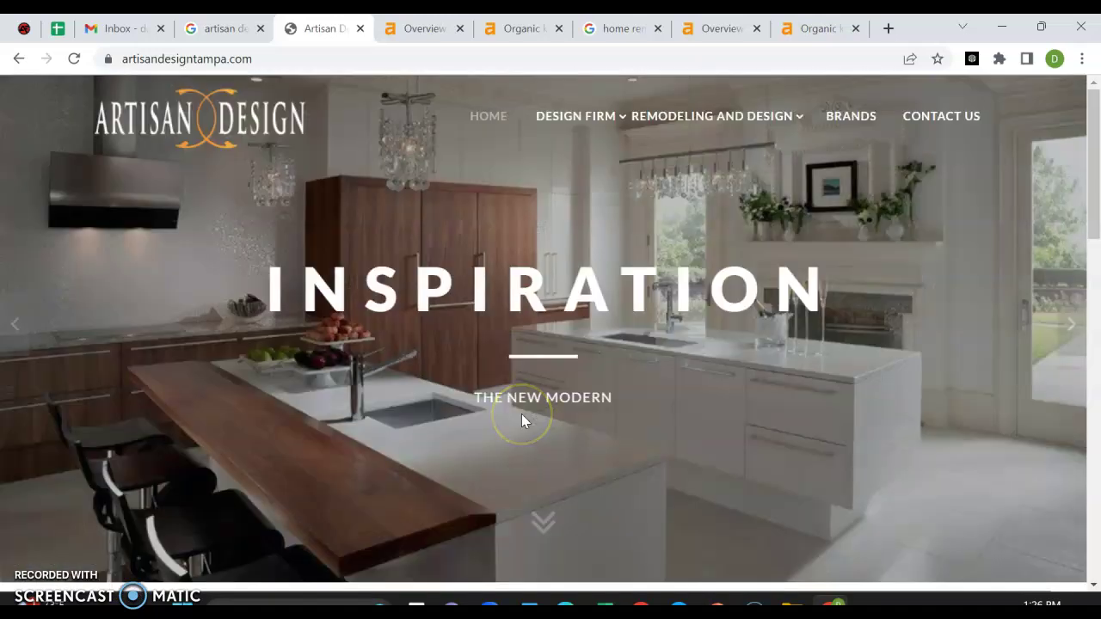
{"action": "scroll", "coordinate": [392, 176], "scroll_direction": "down", "scroll_amount": 7}
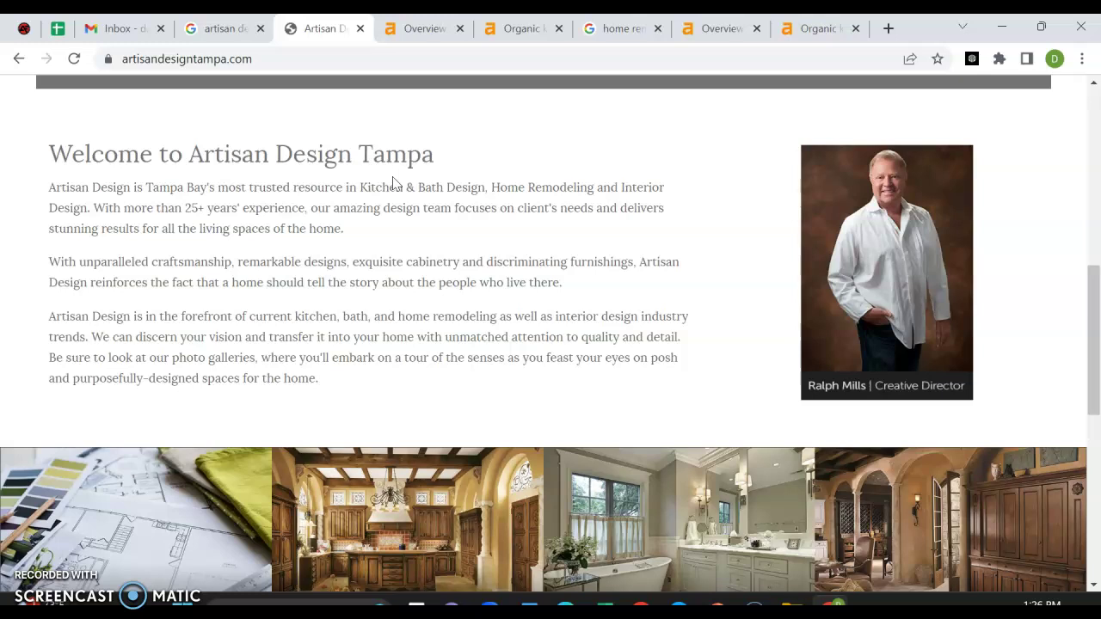
{"action": "scroll", "coordinate": [392, 183], "scroll_direction": "down", "scroll_amount": 5}
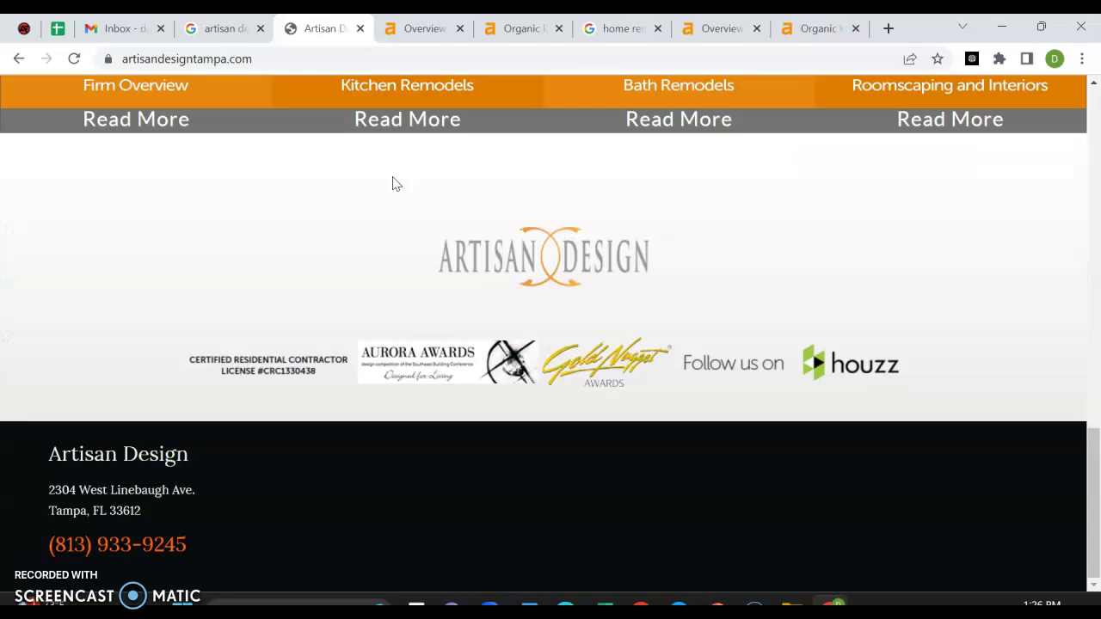
Step: Switch to Ahrefs and review the site overview and organic keywords report for artisandesigntampa.com
{"action": "left_click", "coordinate": [403, 28]}
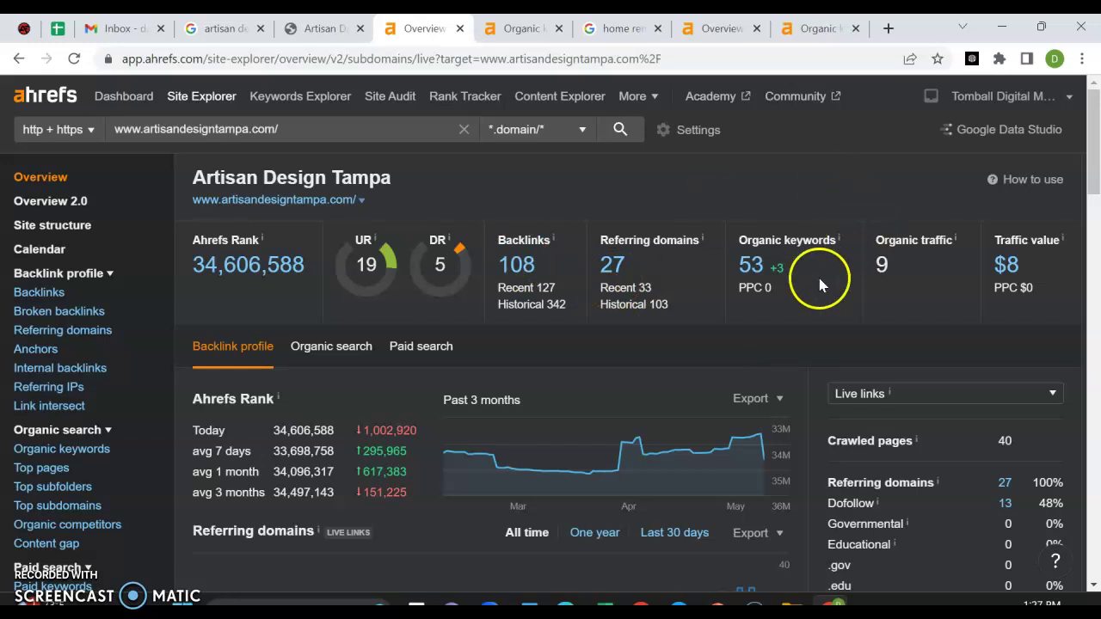
{"action": "left_click", "coordinate": [750, 267]}
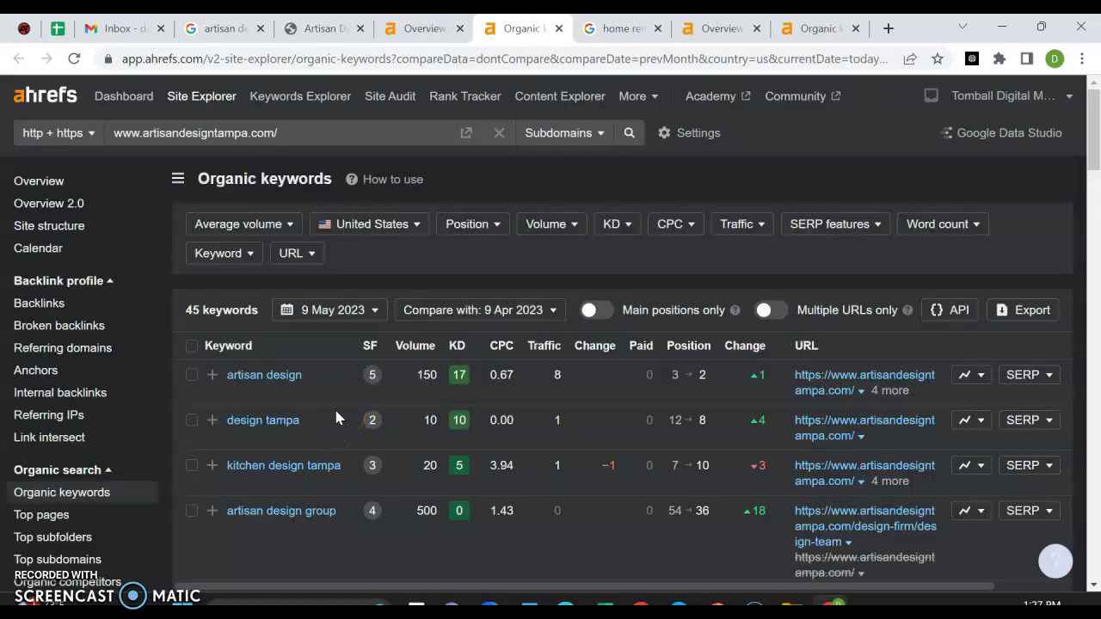
{"action": "scroll", "coordinate": [336, 418], "scroll_direction": "down", "scroll_amount": 1}
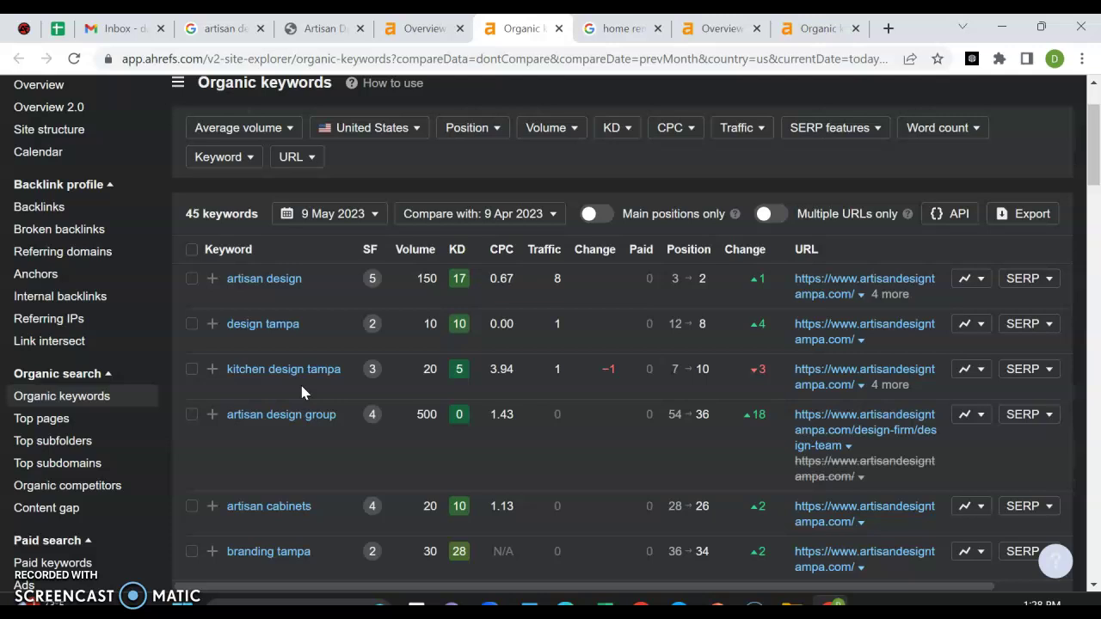
{"action": "scroll", "coordinate": [301, 391], "scroll_direction": "down", "scroll_amount": 5}
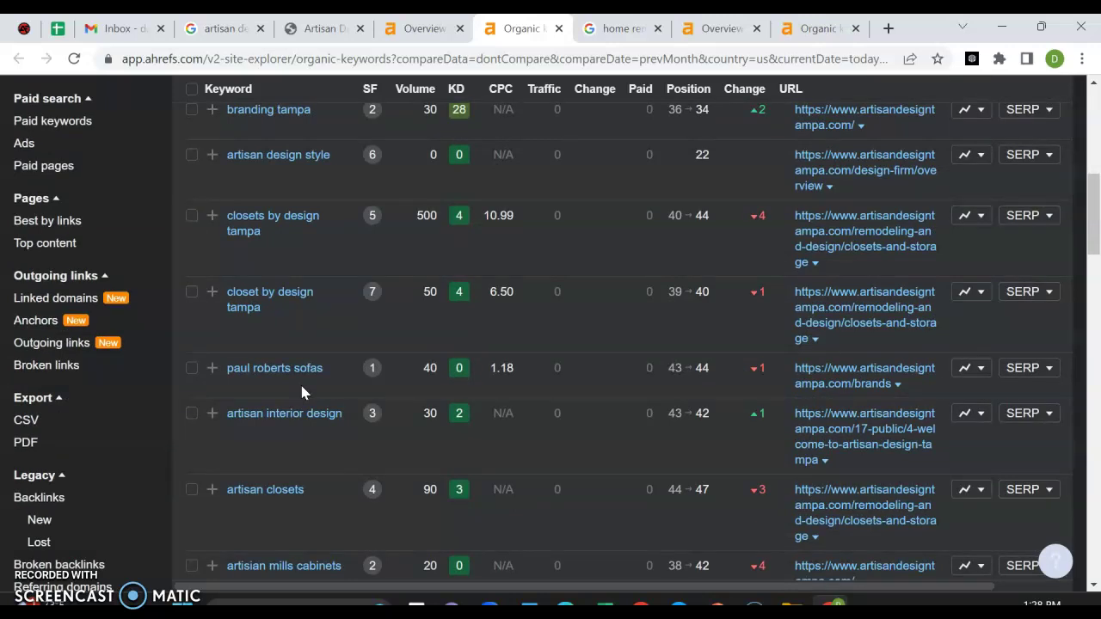
{"action": "scroll", "coordinate": [301, 393], "scroll_direction": "up", "scroll_amount": 6}
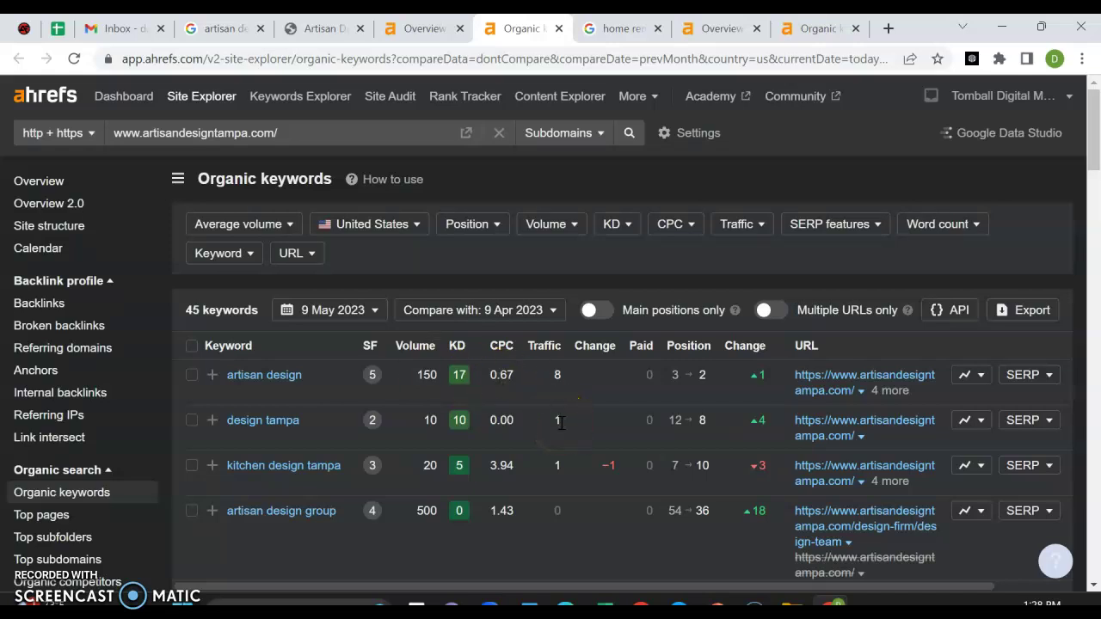
{"action": "scroll", "coordinate": [560, 421], "scroll_direction": "down", "scroll_amount": 1}
Step: Switch to the Google results for "home remodel tampa fl" and examine the sponsored contractors and local business listings
{"action": "key", "text": "ctrl+Tab"}
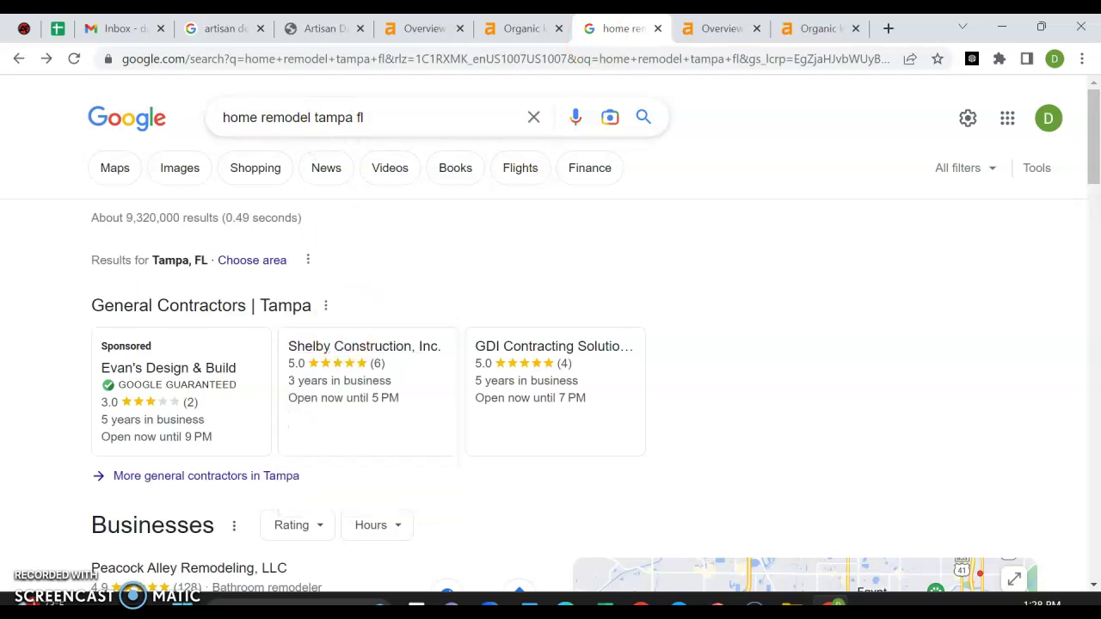
{"action": "scroll", "coordinate": [224, 395], "scroll_direction": "down", "scroll_amount": 4}
{"action": "scroll", "coordinate": [269, 486], "scroll_direction": "up", "scroll_amount": 4}
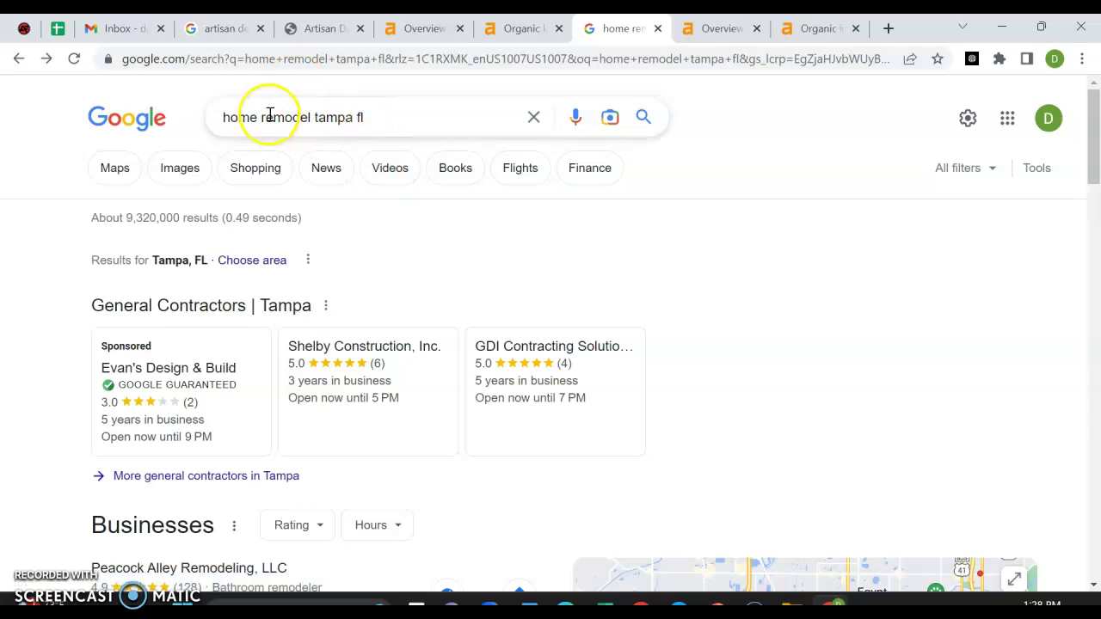
{"action": "scroll", "coordinate": [550, 344], "scroll_direction": "down", "scroll_amount": 3}
{"action": "scroll", "coordinate": [551, 352], "scroll_direction": "down", "scroll_amount": 1}
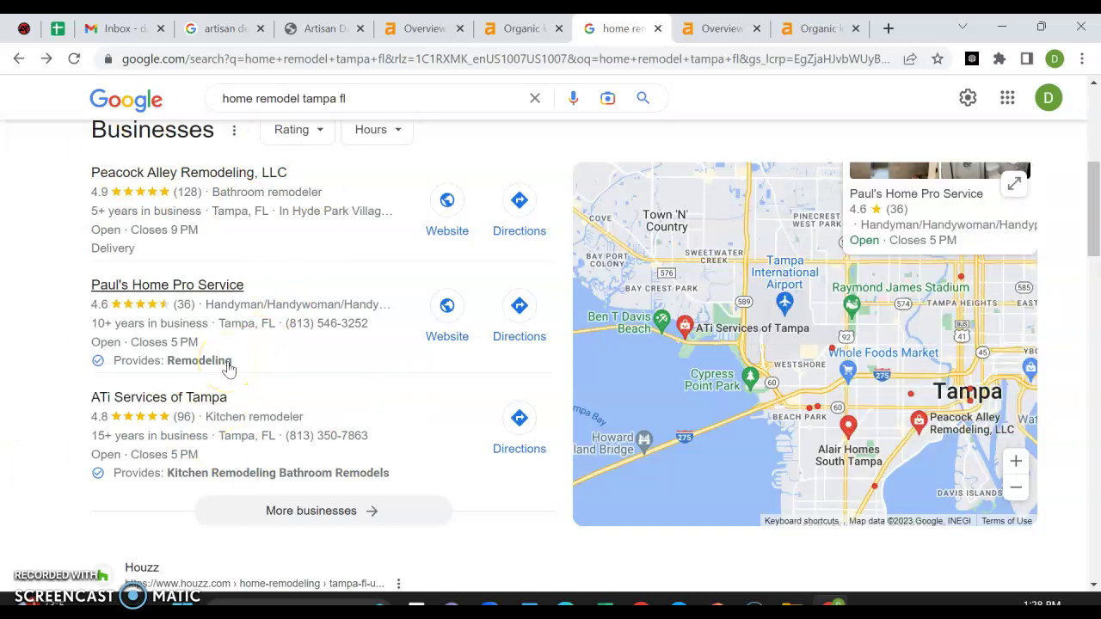
Step: Compare Artisan Design's Google business listing with the local businesses shown for "home remodel tampa fl"
{"action": "left_click", "coordinate": [220, 29]}
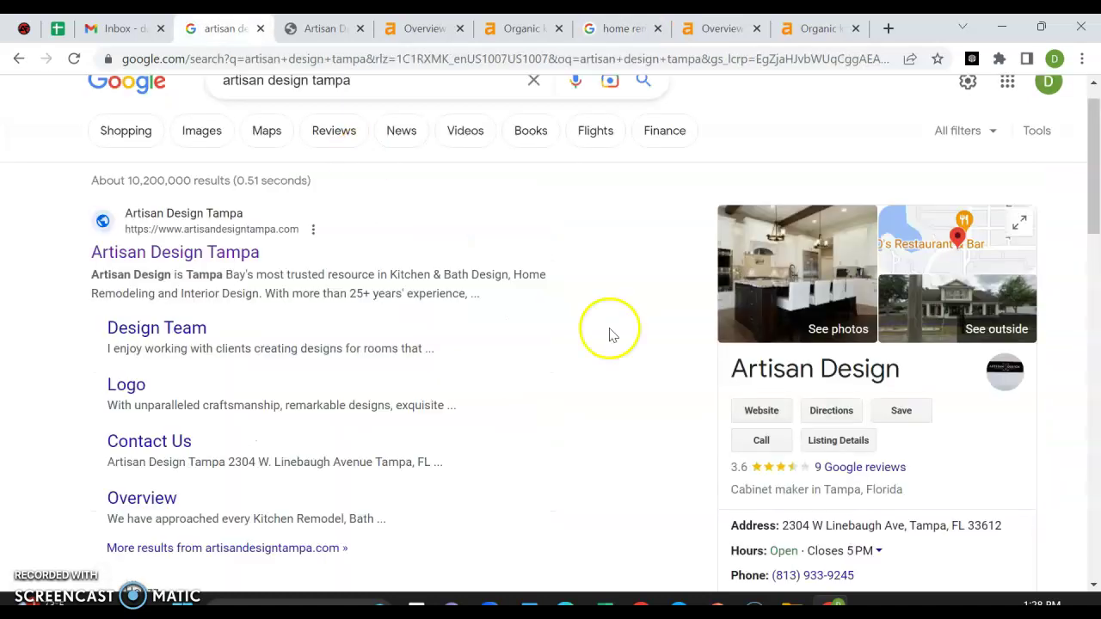
{"action": "scroll", "coordinate": [940, 465], "scroll_direction": "down", "scroll_amount": 2}
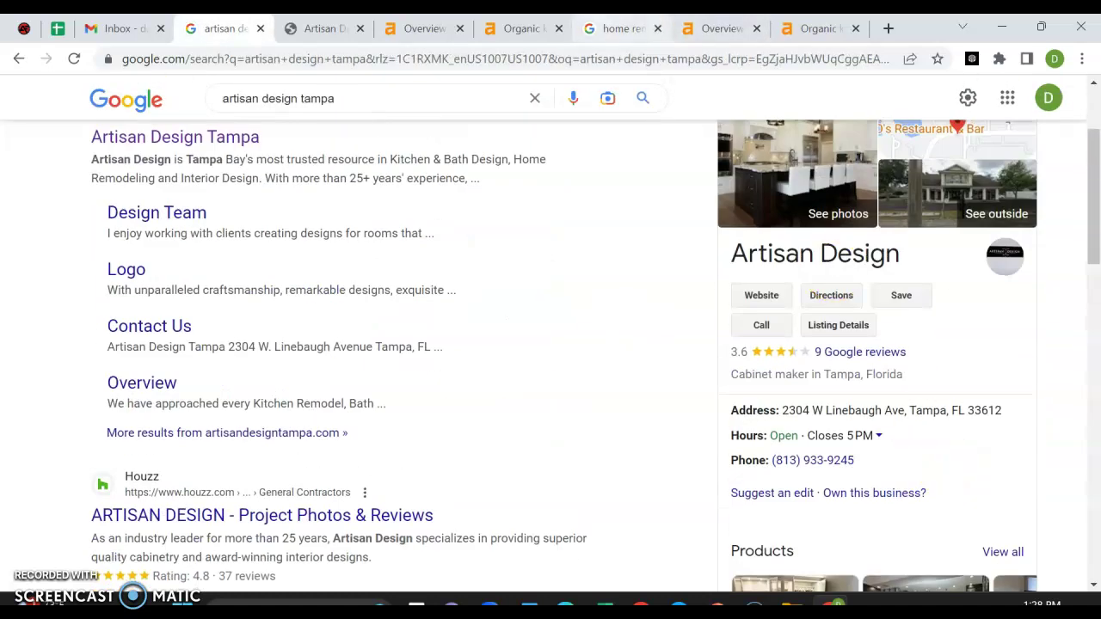
{"action": "left_click", "coordinate": [620, 28]}
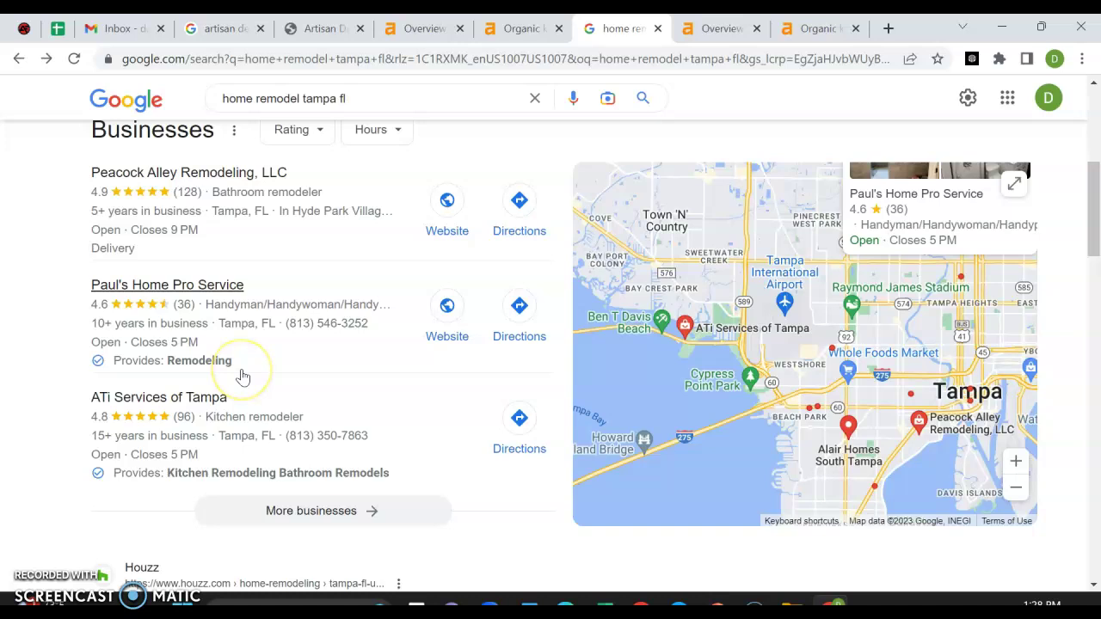
{"action": "scroll", "coordinate": [241, 376], "scroll_direction": "up", "scroll_amount": 1}
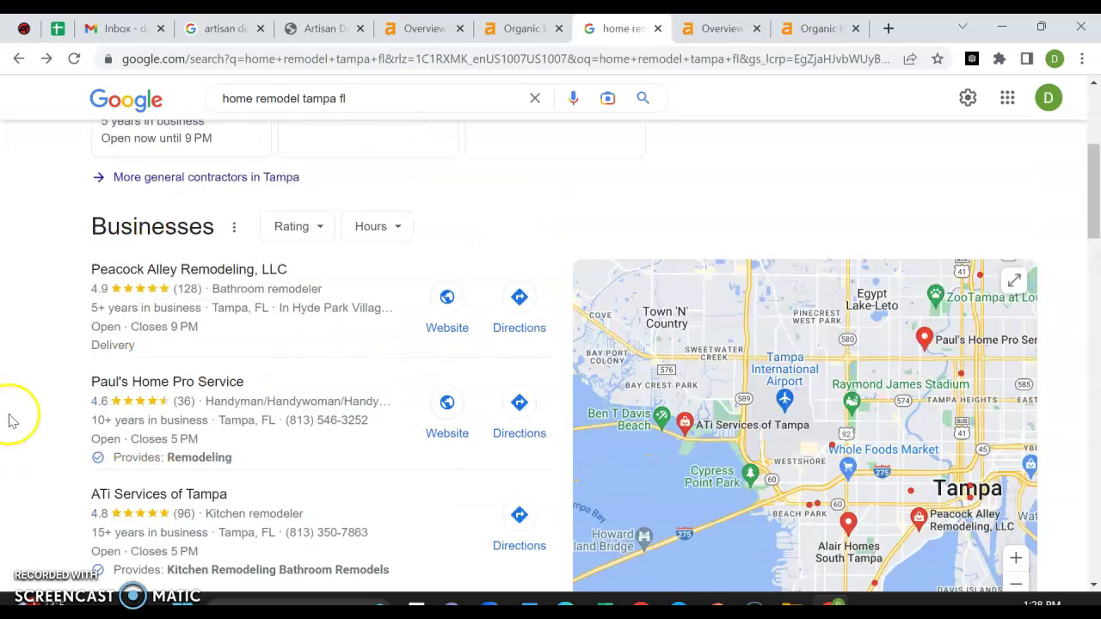
{"action": "scroll", "coordinate": [11, 419], "scroll_direction": "down", "scroll_amount": 2}
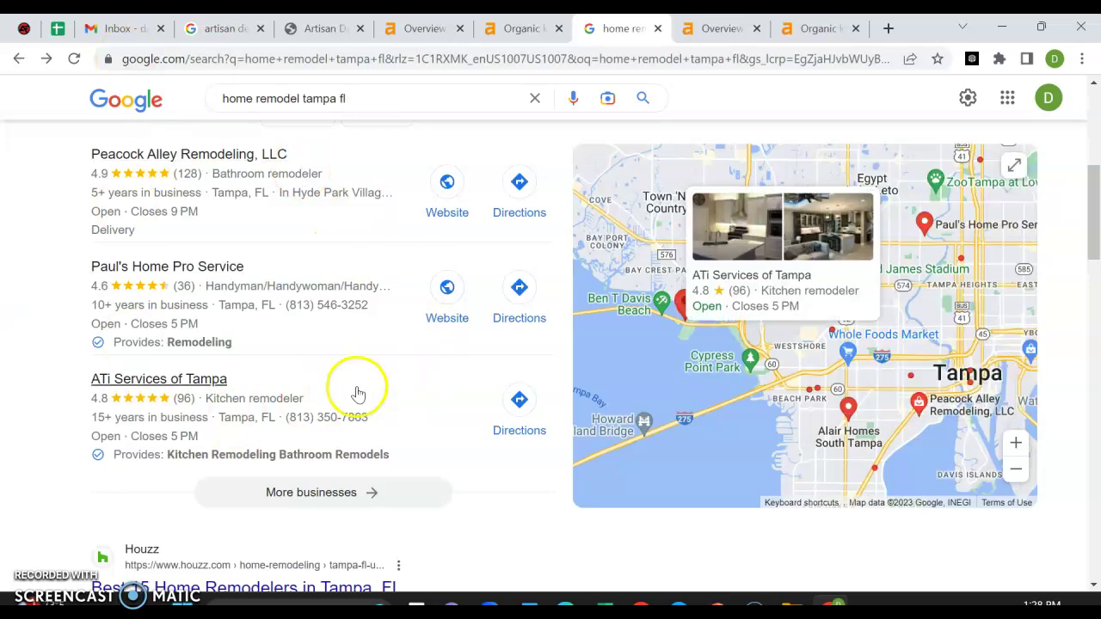
Step: Review the organic results for "home remodel tampa fl" and open the Premiere Builders & Remodeling website
{"action": "scroll", "coordinate": [356, 388], "scroll_direction": "down", "scroll_amount": 6}
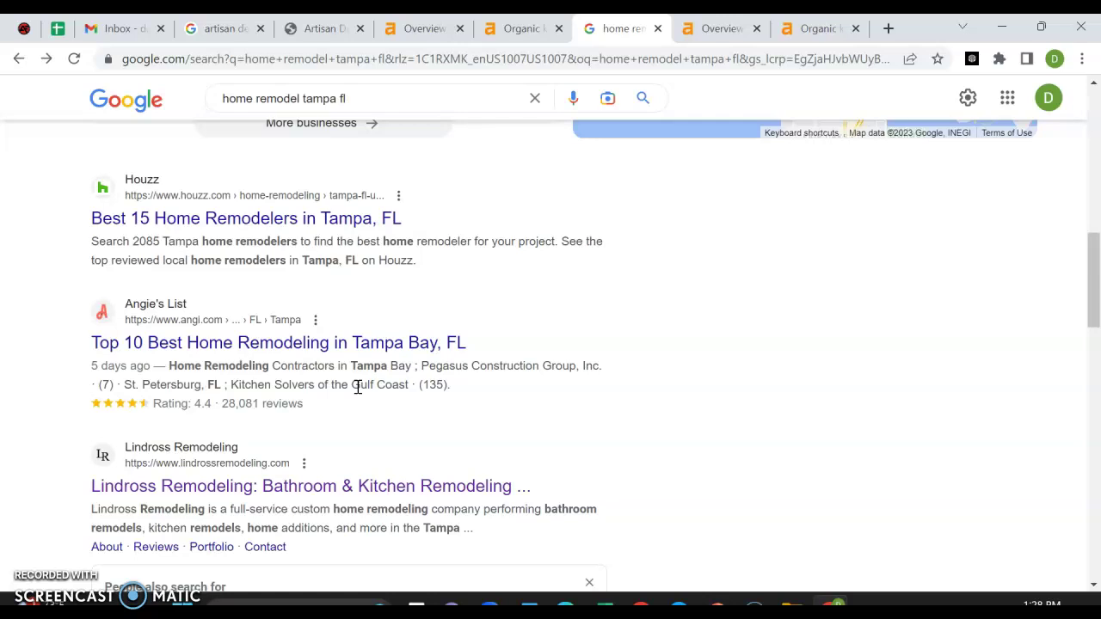
{"action": "left_click", "coordinate": [534, 394]}
{"action": "scroll", "coordinate": [535, 394], "scroll_direction": "up", "scroll_amount": 4}
{"action": "scroll", "coordinate": [535, 394], "scroll_direction": "down", "scroll_amount": 5}
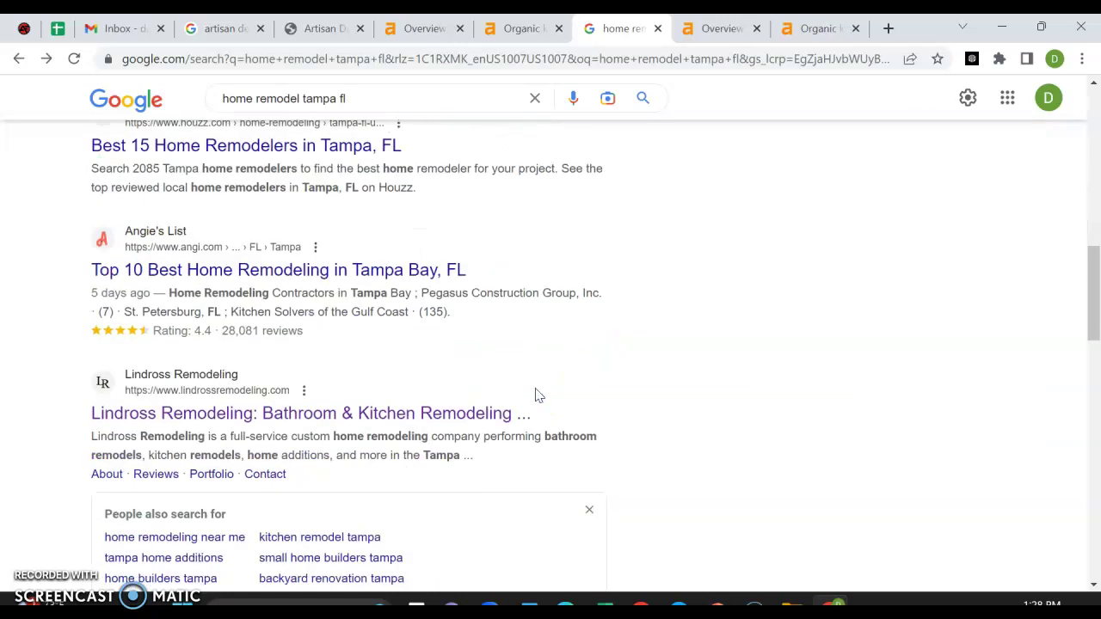
{"action": "scroll", "coordinate": [249, 198], "scroll_direction": "up", "scroll_amount": 1}
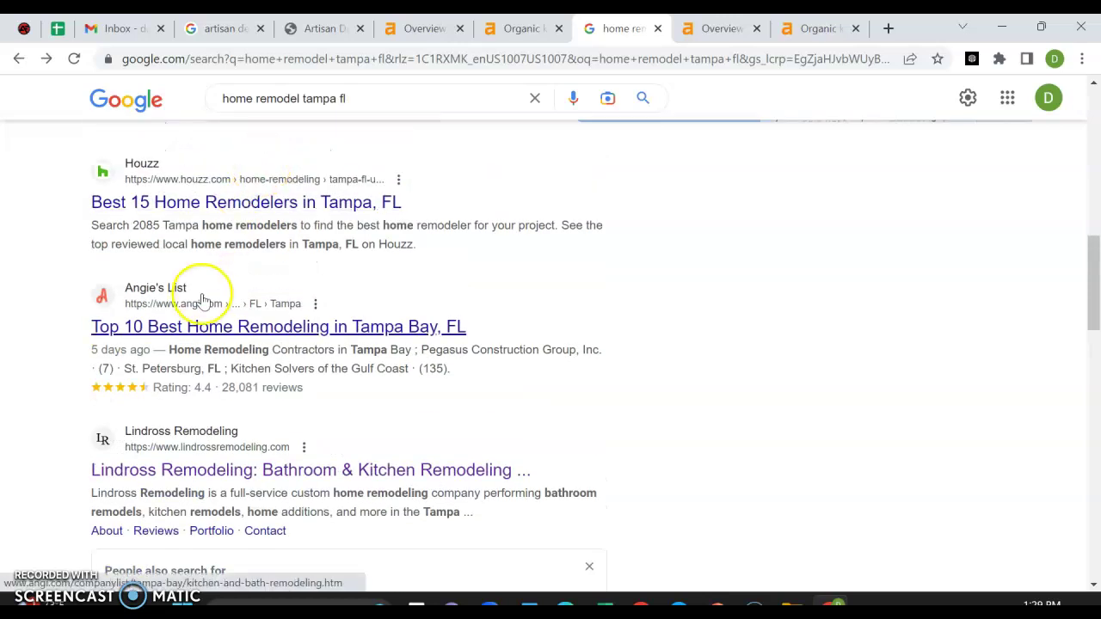
{"action": "scroll", "coordinate": [204, 292], "scroll_direction": "down", "scroll_amount": 2}
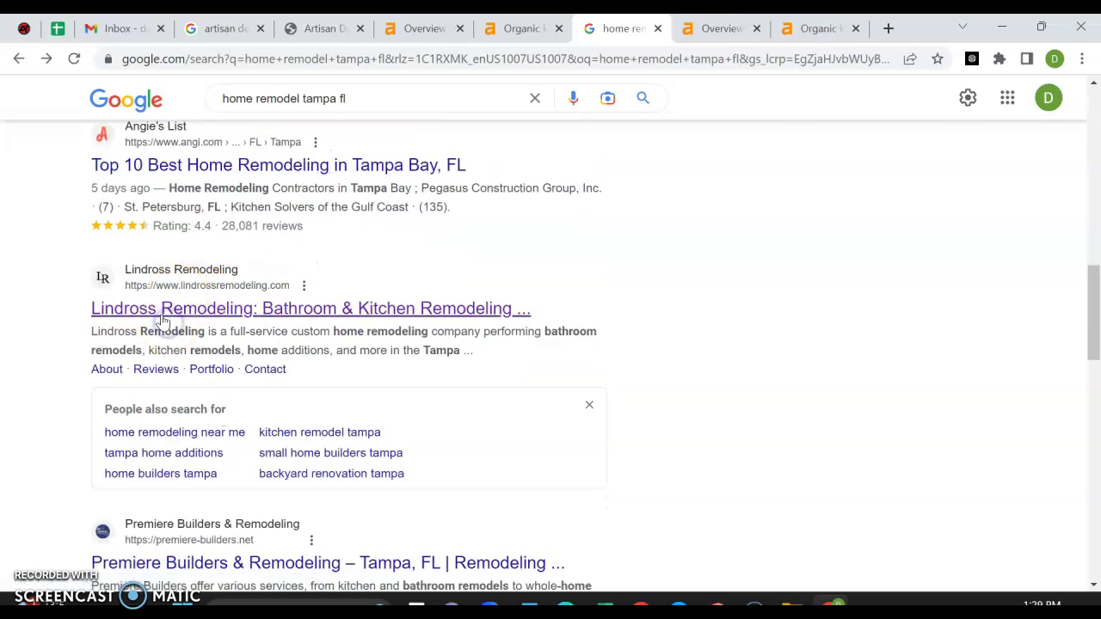
{"action": "scroll", "coordinate": [164, 319], "scroll_direction": "down", "scroll_amount": 1}
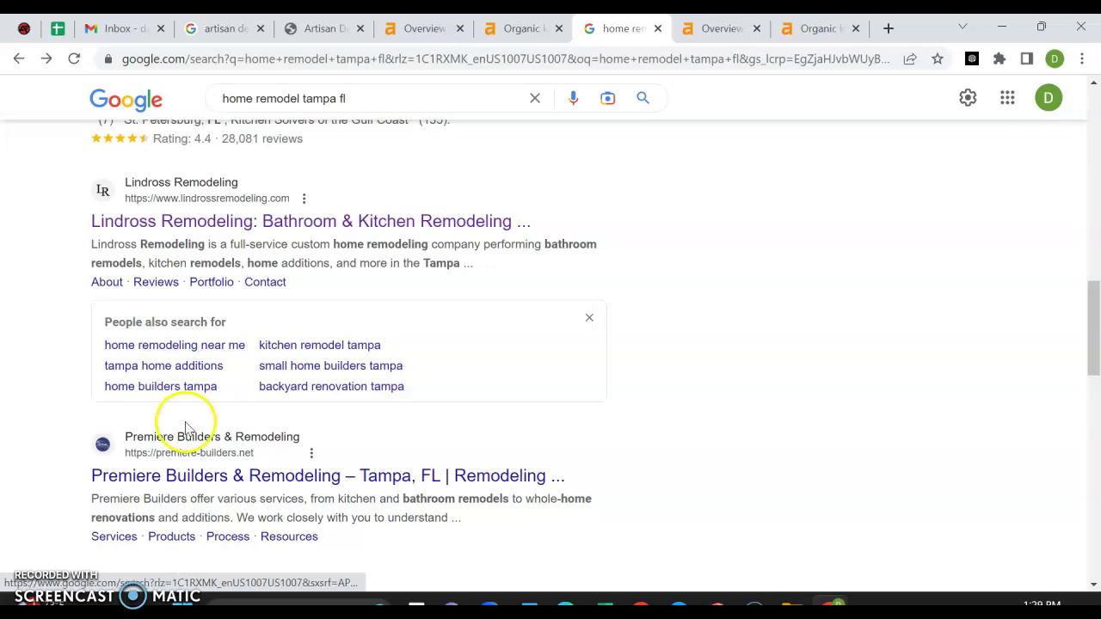
{"action": "left_click", "coordinate": [172, 479]}
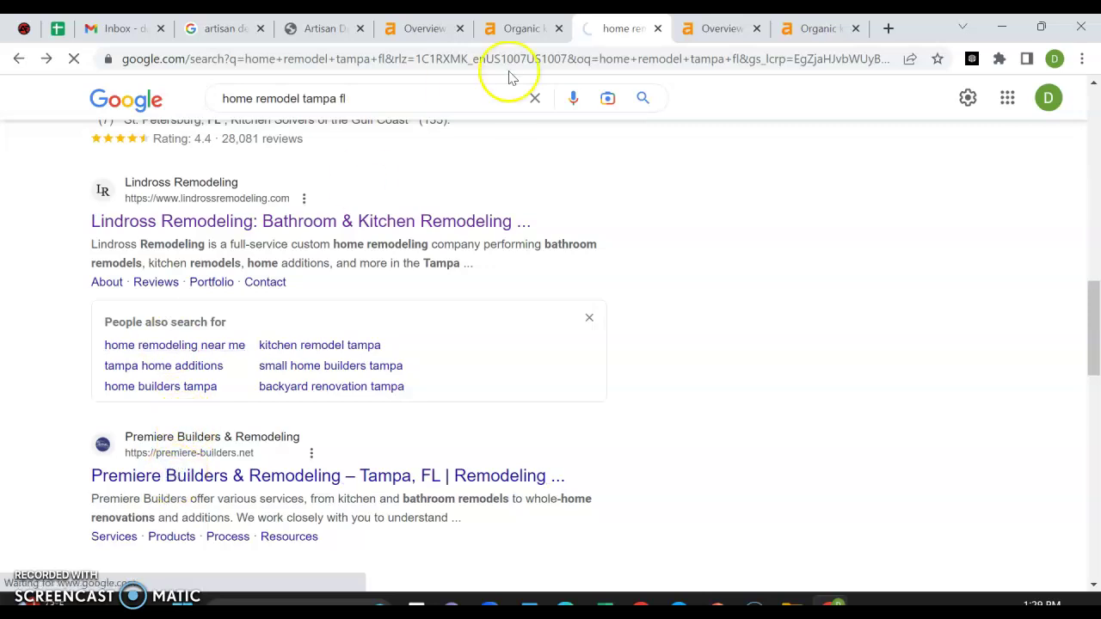
Step: Look up premiere-builders.net in Ahrefs Site Explorer using the address of the open competitor website
{"action": "left_click", "coordinate": [232, 60]}
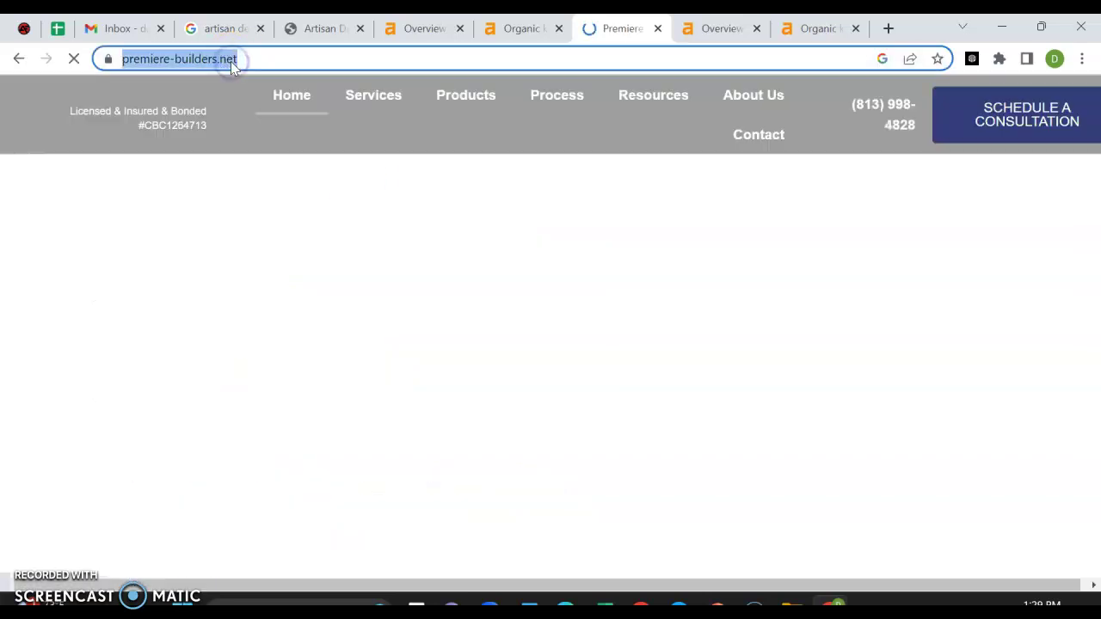
{"action": "left_click", "coordinate": [492, 442]}
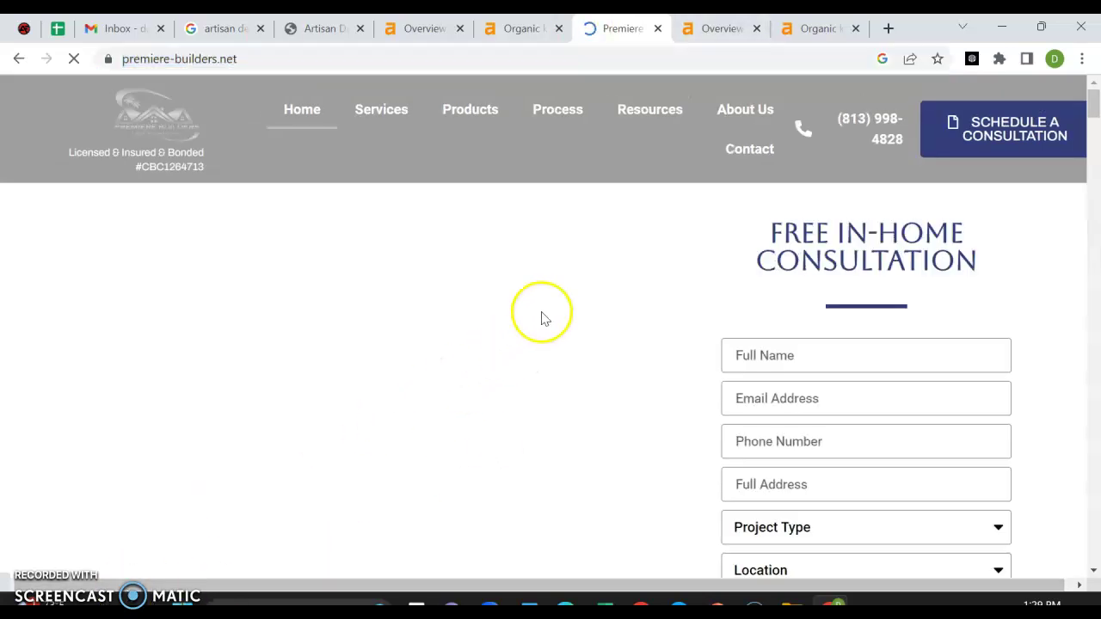
{"action": "left_click", "coordinate": [712, 26]}
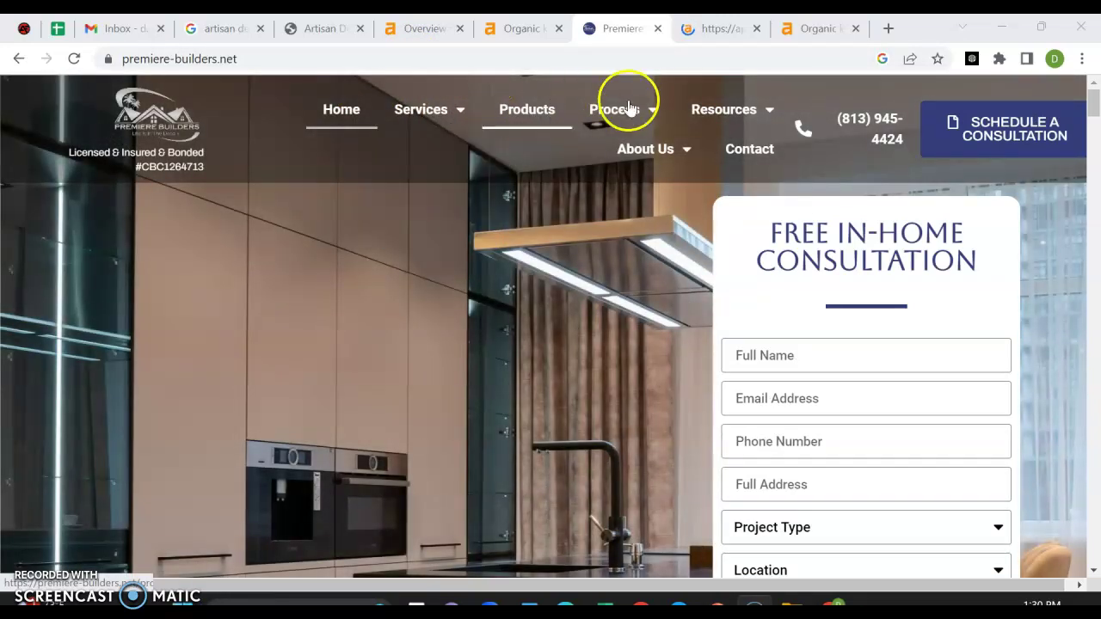
Step: Examine the Premiere Builders navigation menus and the location and project type options in the free in-home consultation form
{"action": "mouse_move", "coordinate": [647, 110]}
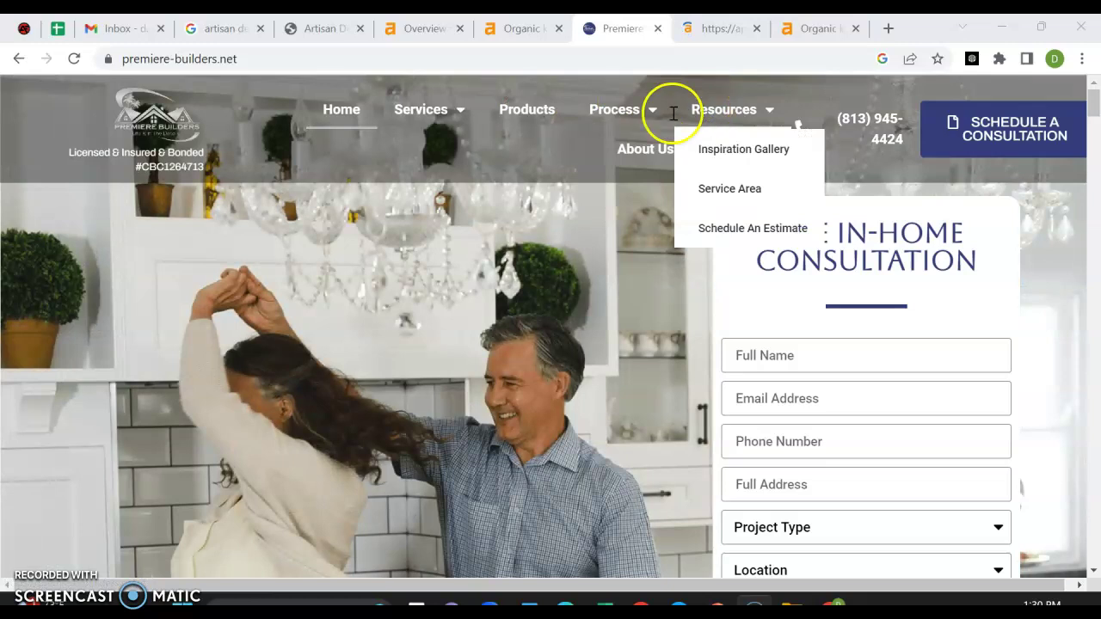
{"action": "mouse_move", "coordinate": [706, 105]}
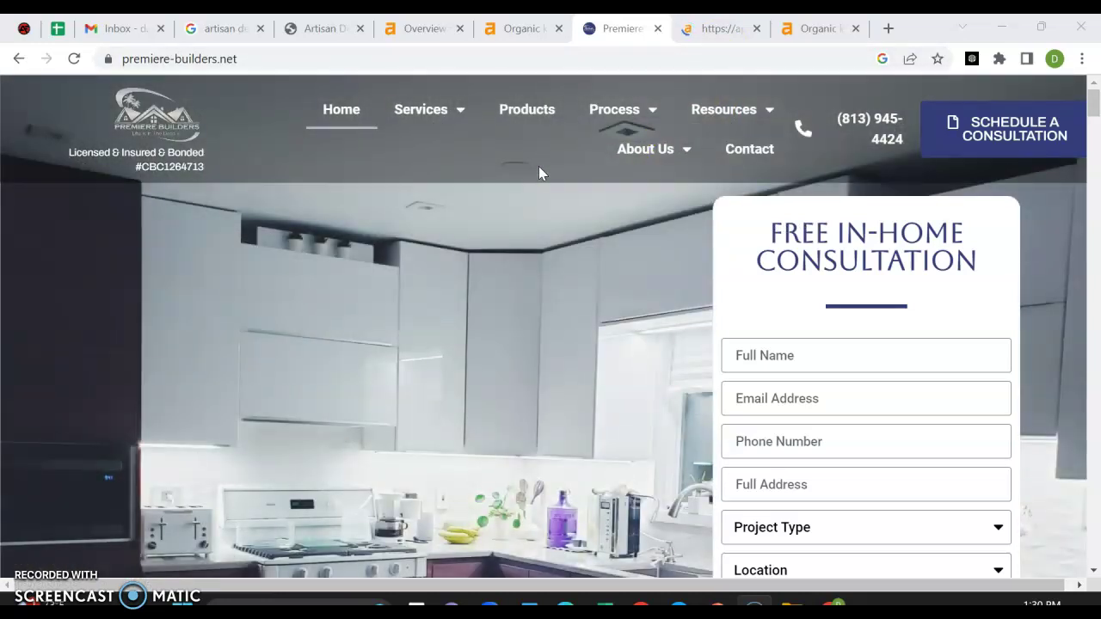
{"action": "scroll", "coordinate": [538, 172], "scroll_direction": "down", "scroll_amount": 3}
{"action": "scroll", "coordinate": [602, 211], "scroll_direction": "up", "scroll_amount": 2}
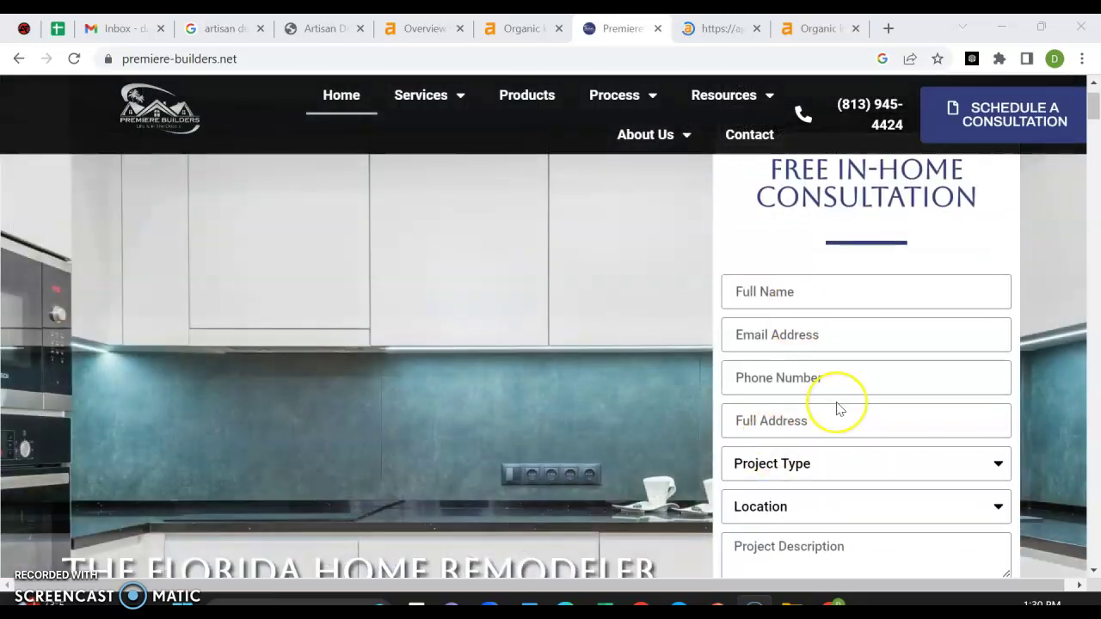
{"action": "scroll", "coordinate": [835, 405], "scroll_direction": "down", "scroll_amount": 1}
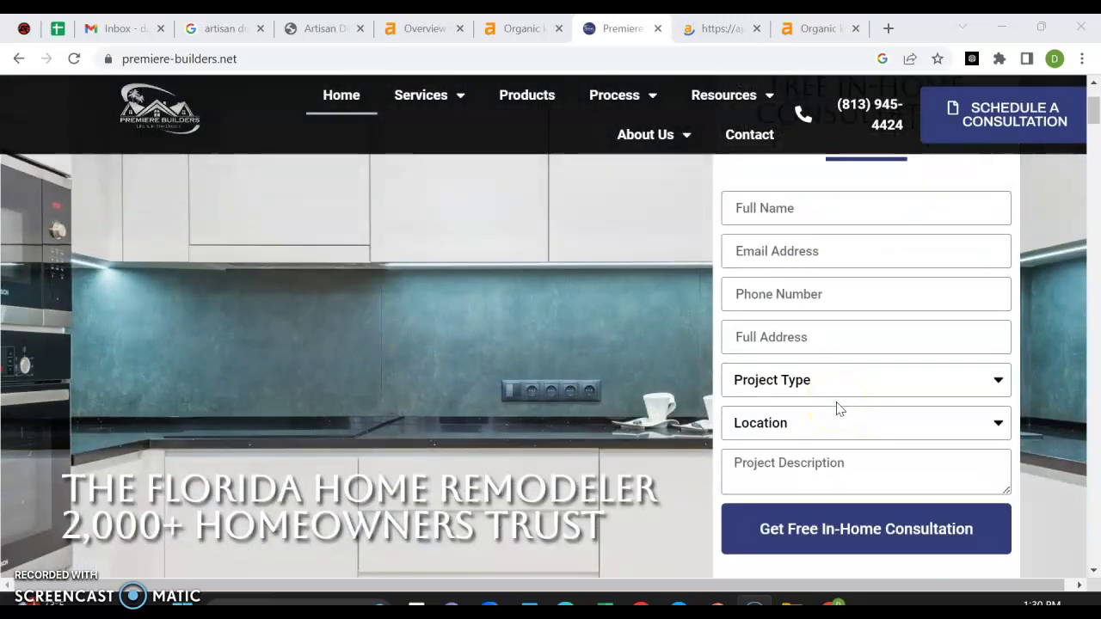
{"action": "left_click", "coordinate": [802, 414]}
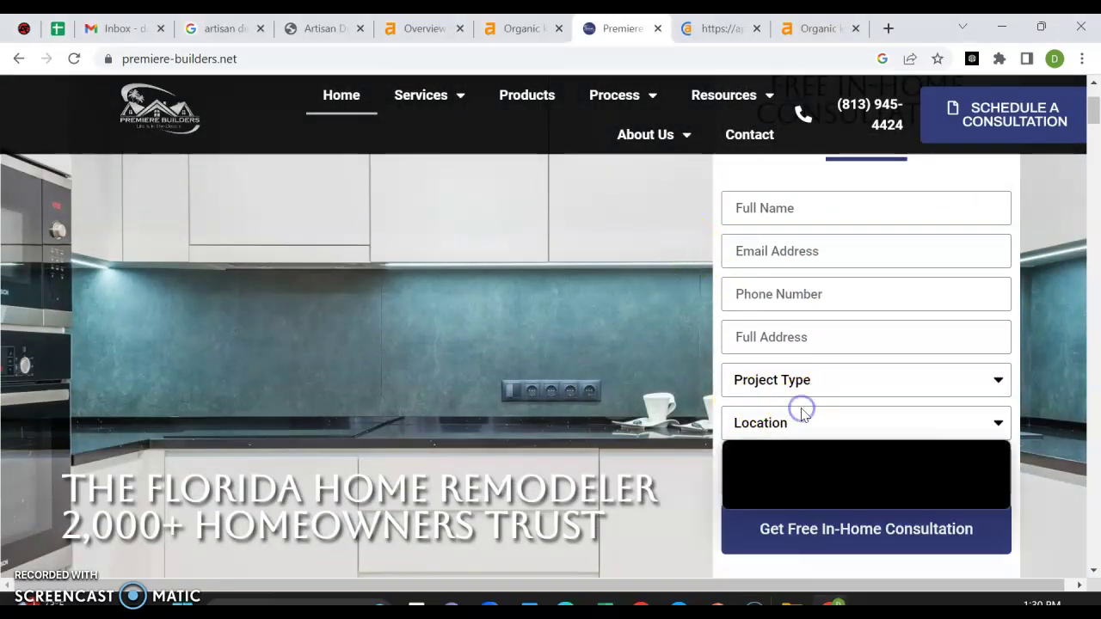
{"action": "left_click", "coordinate": [803, 415]}
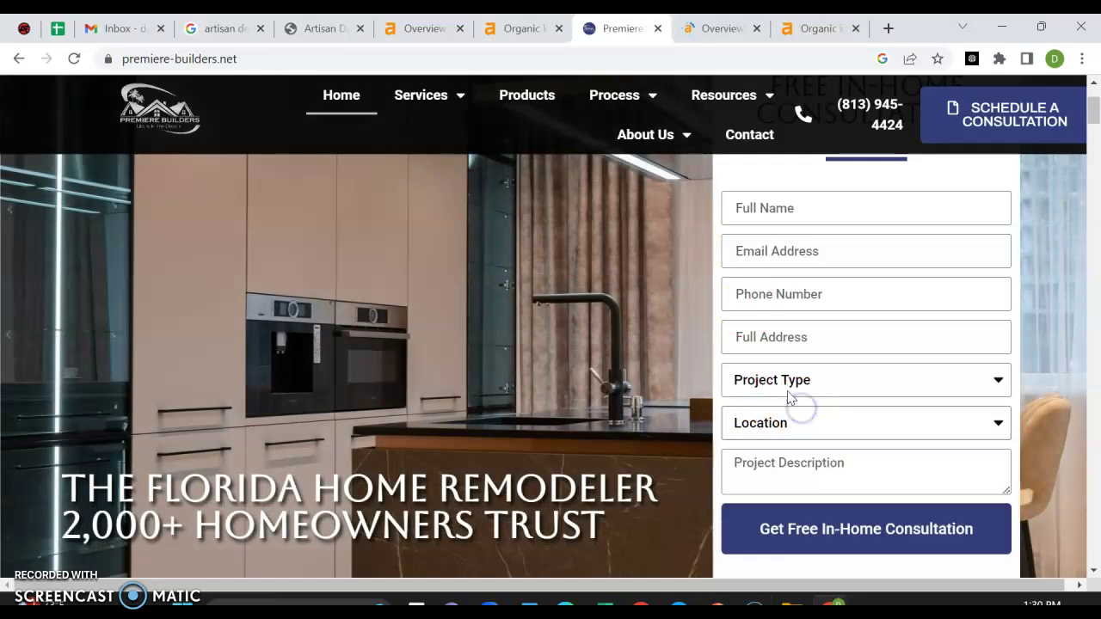
{"action": "left_click", "coordinate": [784, 387]}
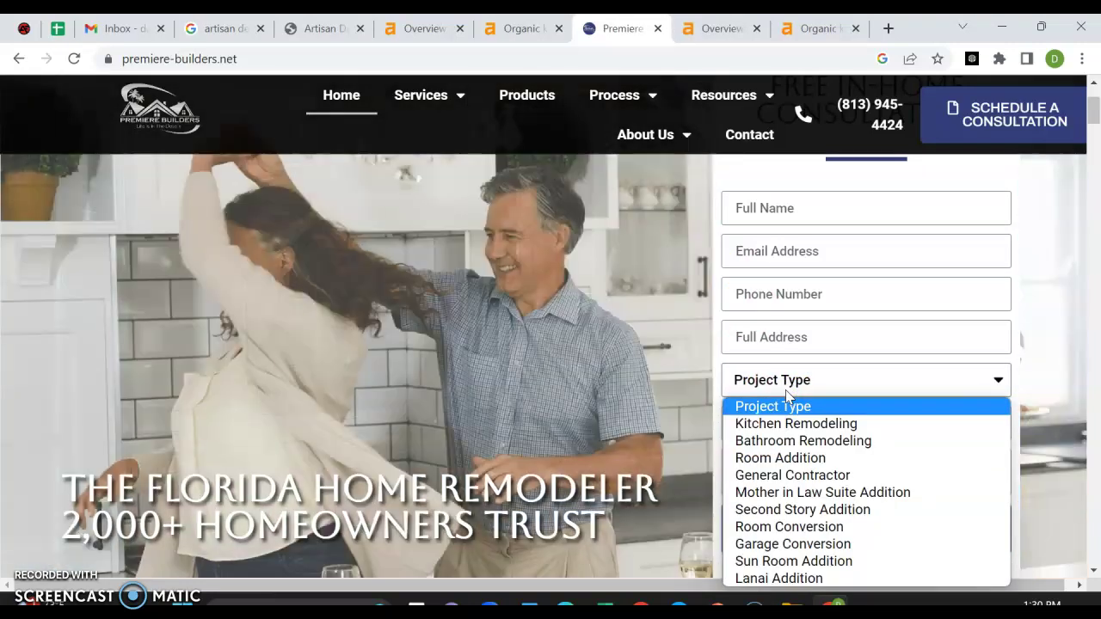
{"action": "left_click", "coordinate": [784, 386]}
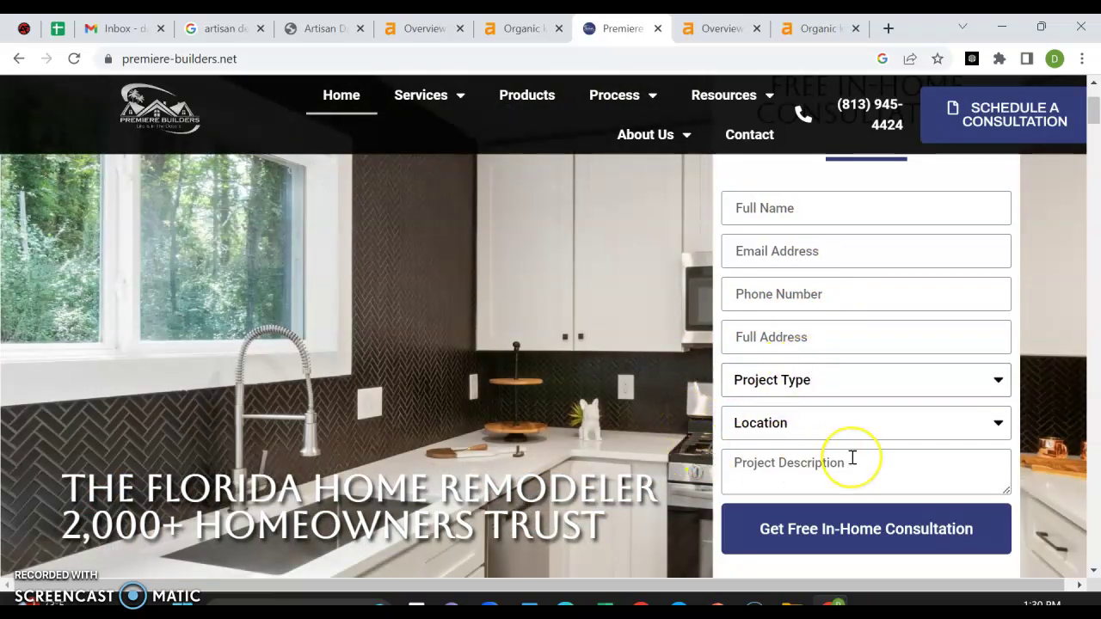
Step: Review the Premiere Builders home page's rating badges, company introduction, supplier logos, second consultation form and remodeling service sections
{"action": "scroll", "coordinate": [850, 457], "scroll_direction": "down", "scroll_amount": 5}
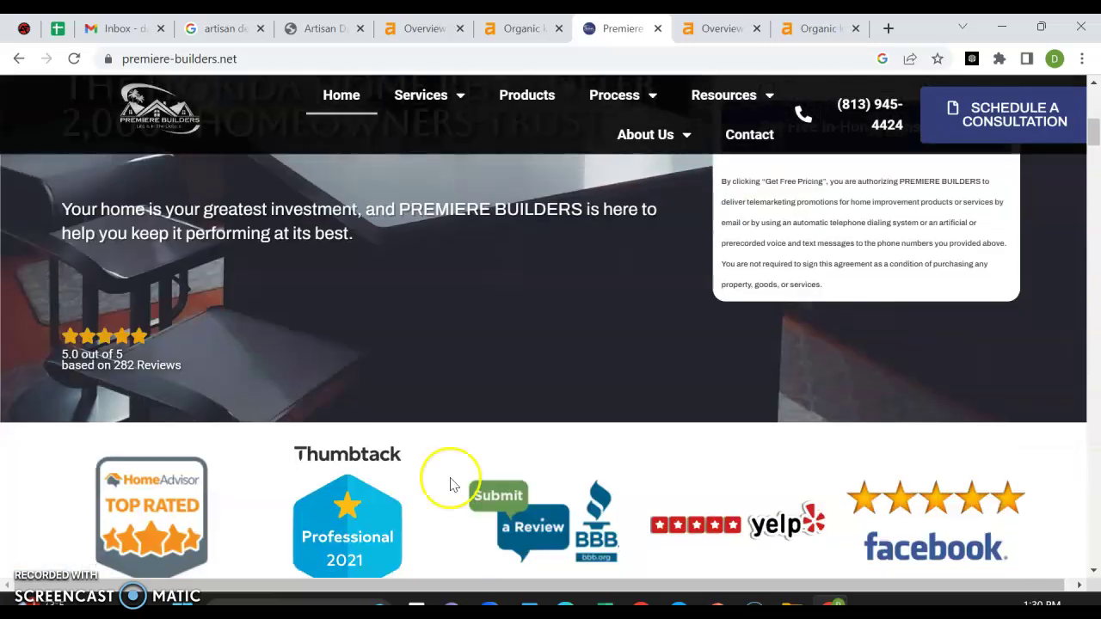
{"action": "scroll", "coordinate": [449, 481], "scroll_direction": "down", "scroll_amount": 3}
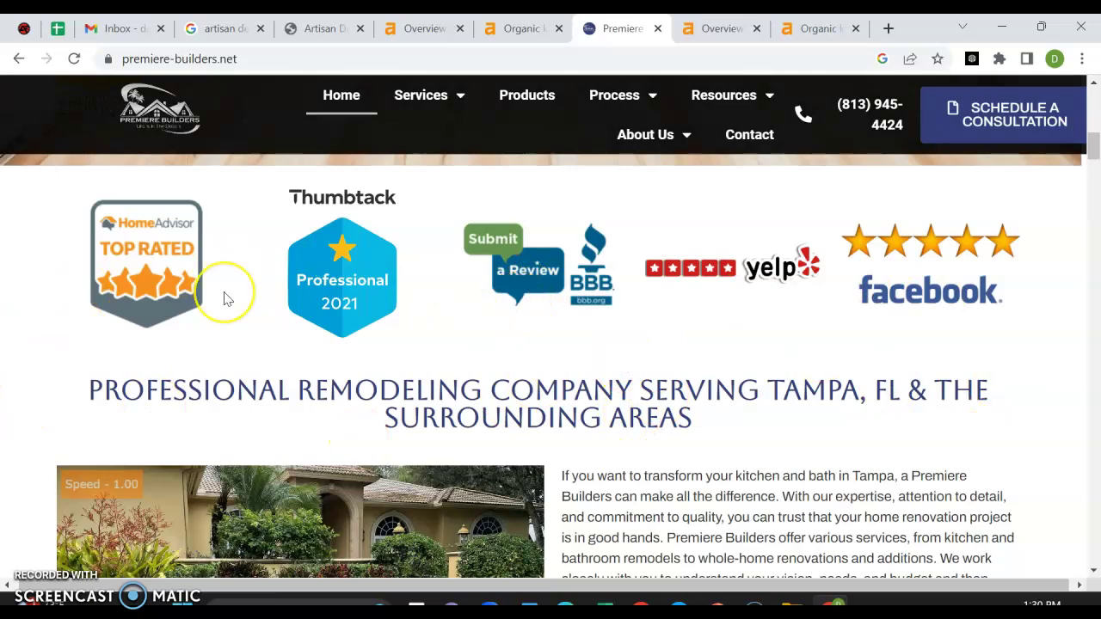
{"action": "scroll", "coordinate": [225, 297], "scroll_direction": "down", "scroll_amount": 4}
{"action": "scroll", "coordinate": [312, 129], "scroll_direction": "down", "scroll_amount": 10}
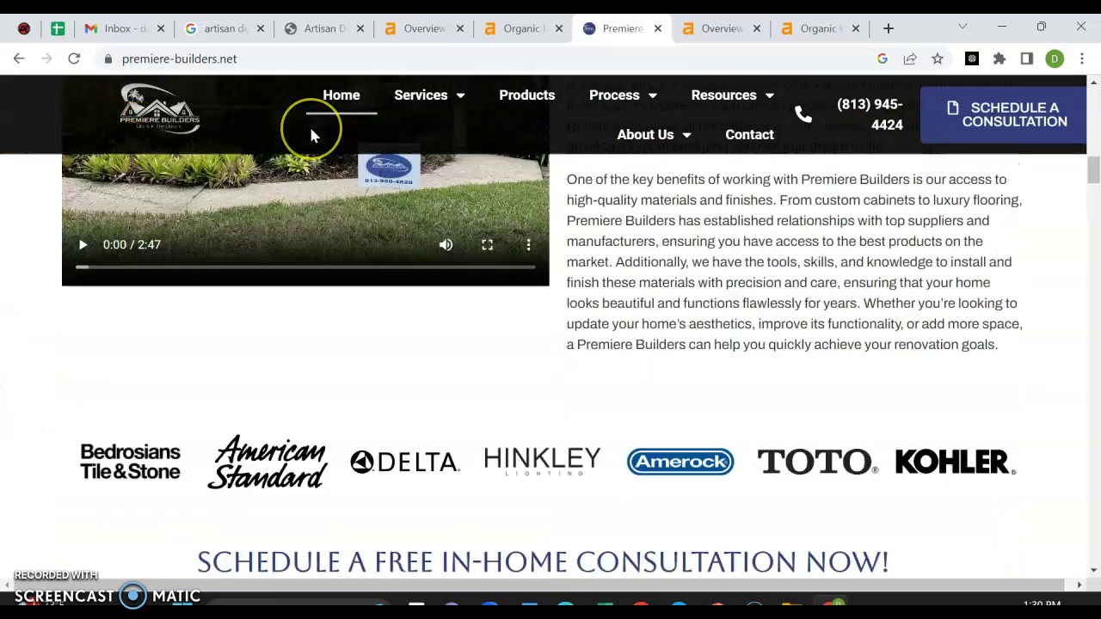
{"action": "scroll", "coordinate": [310, 135], "scroll_direction": "up", "scroll_amount": 3}
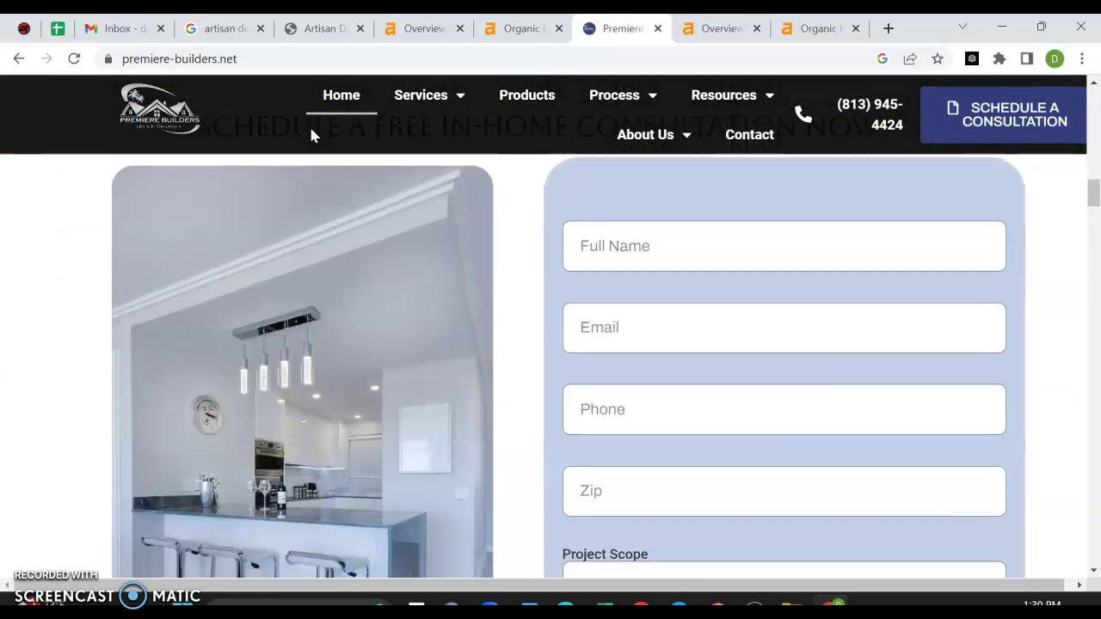
{"action": "scroll", "coordinate": [295, 401], "scroll_direction": "down", "scroll_amount": 5}
{"action": "scroll", "coordinate": [296, 408], "scroll_direction": "down", "scroll_amount": 3}
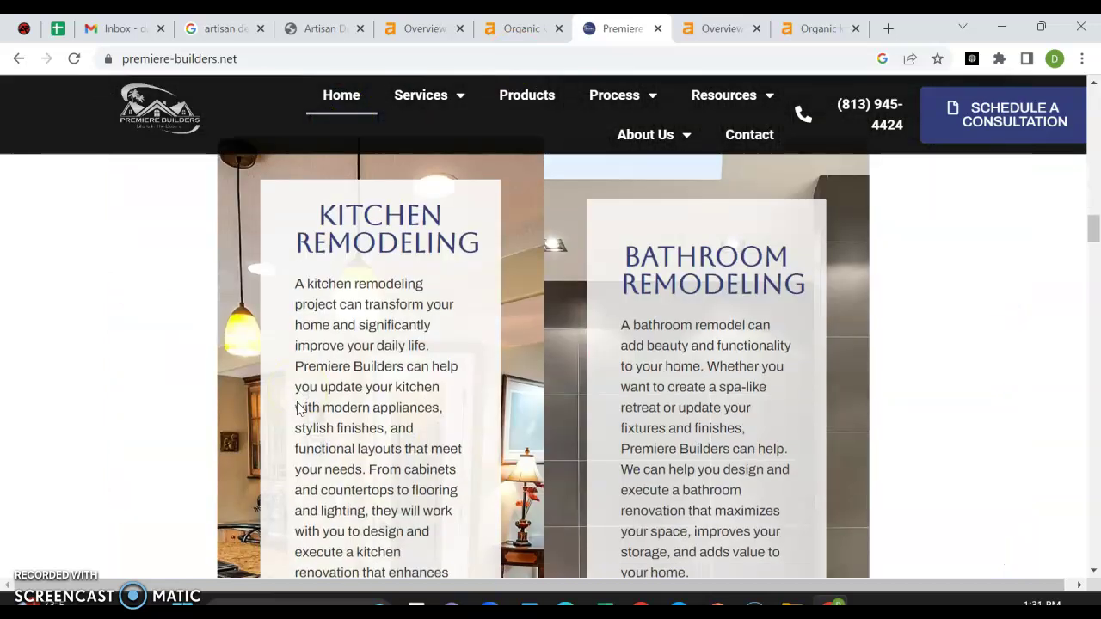
{"action": "scroll", "coordinate": [723, 412], "scroll_direction": "down", "scroll_amount": 10}
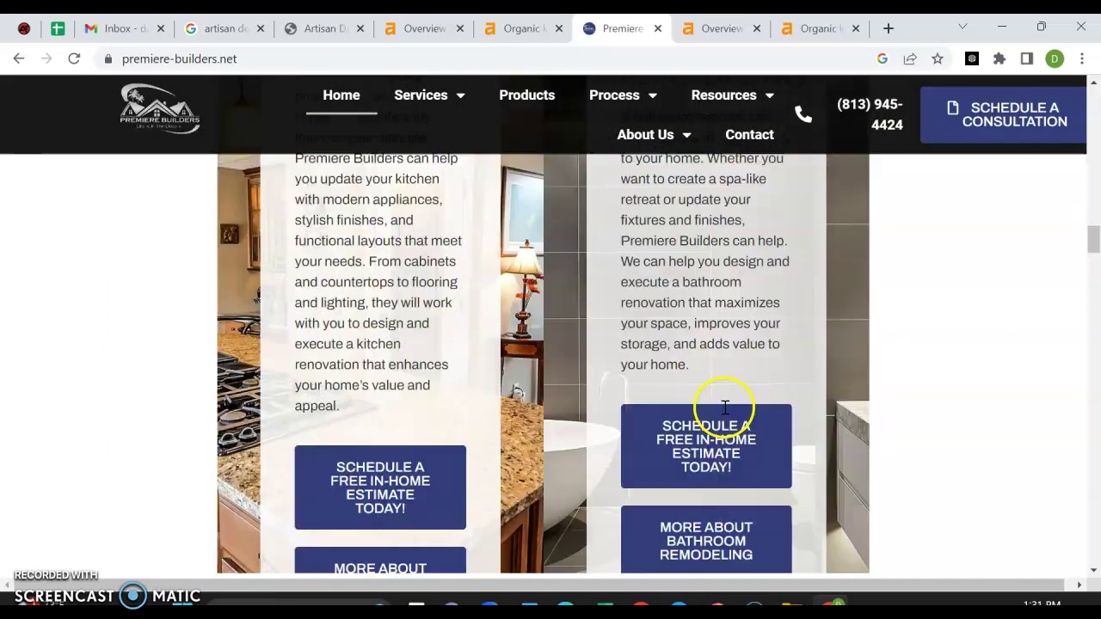
{"action": "scroll", "coordinate": [725, 406], "scroll_direction": "down", "scroll_amount": 5}
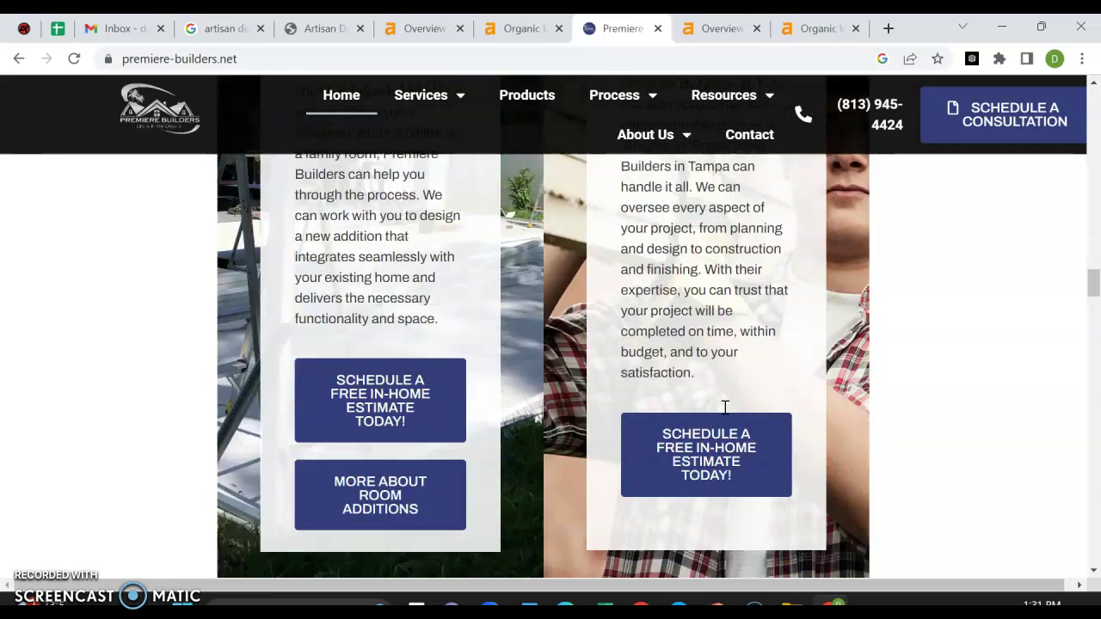
Step: Examine the "Why Premiere Builders?" section, including its Family Owned and Experience content
{"action": "scroll", "coordinate": [724, 411], "scroll_direction": "down", "scroll_amount": 3}
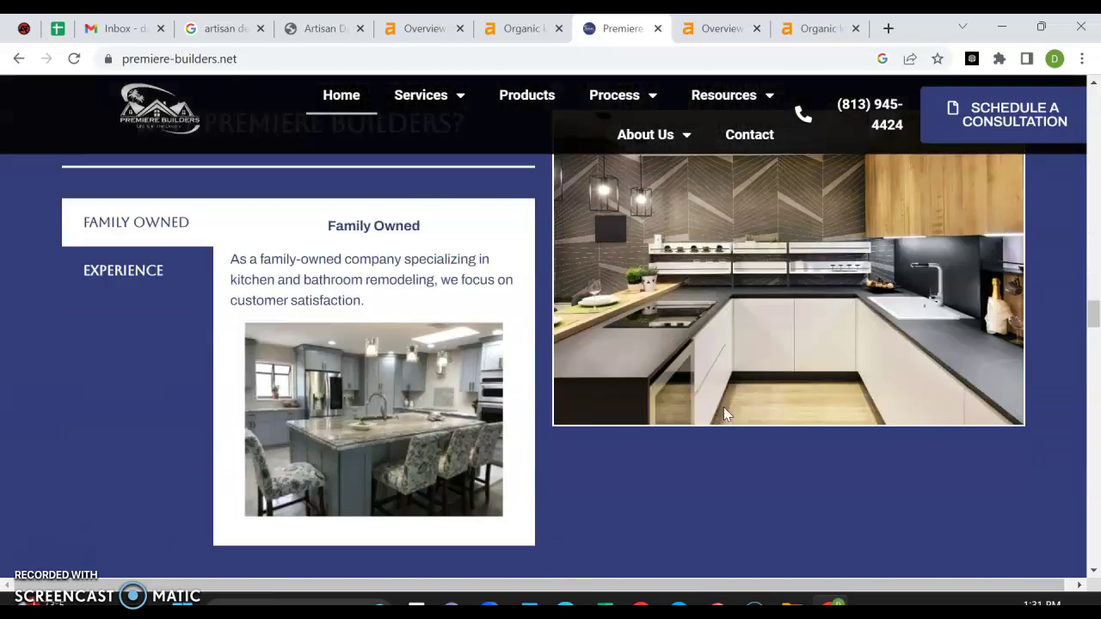
{"action": "scroll", "coordinate": [725, 411], "scroll_direction": "down", "scroll_amount": 3}
{"action": "scroll", "coordinate": [725, 405], "scroll_direction": "up", "scroll_amount": 2}
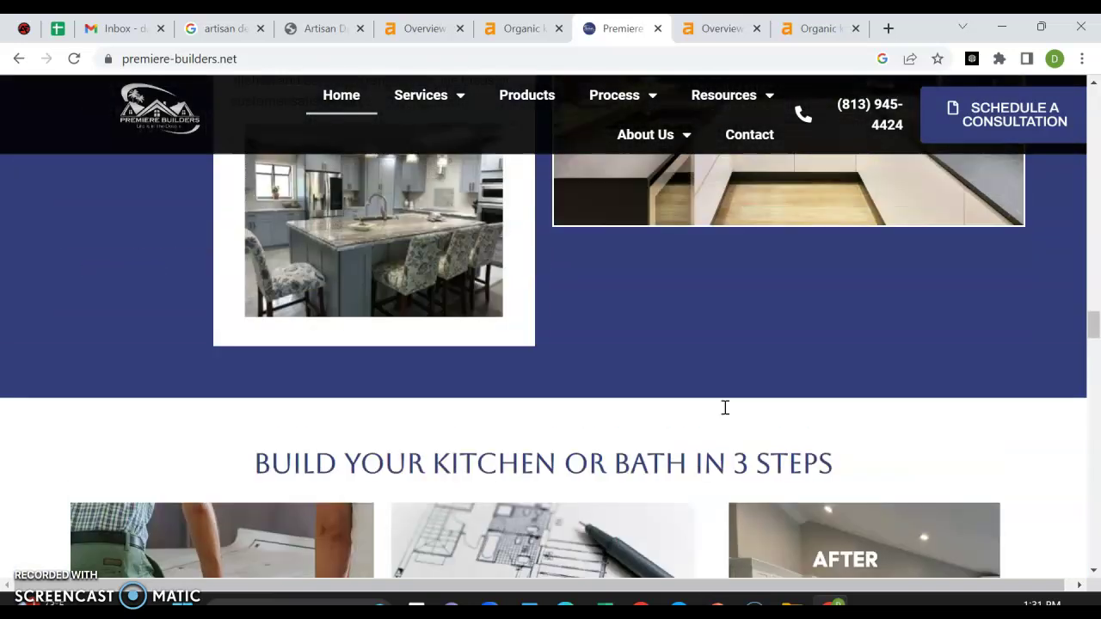
{"action": "scroll", "coordinate": [393, 250], "scroll_direction": "up", "scroll_amount": 1}
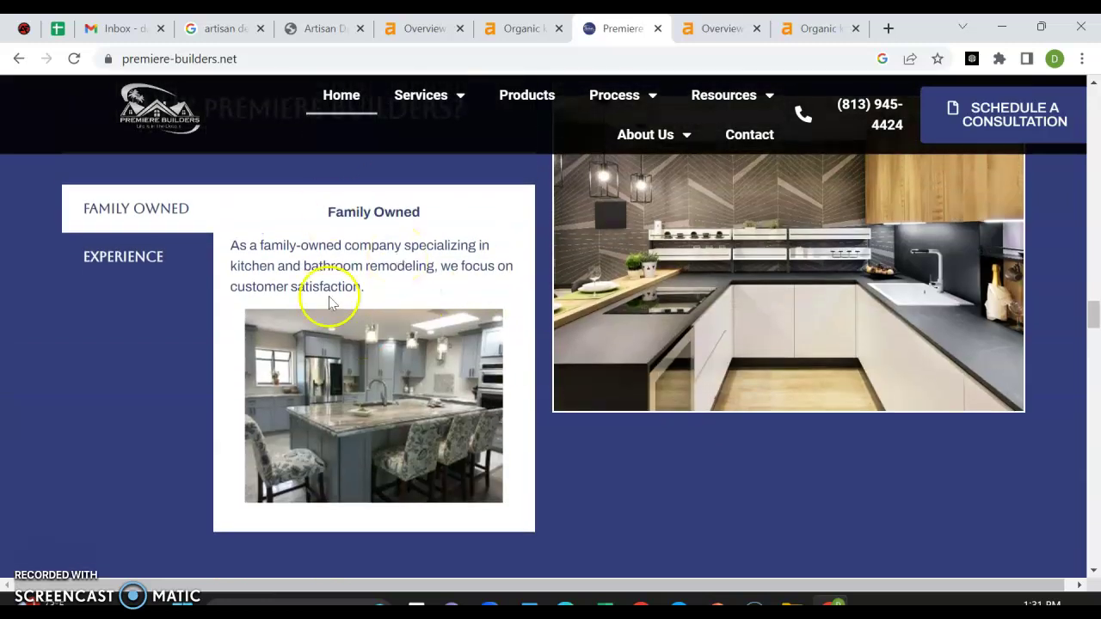
{"action": "scroll", "coordinate": [483, 334], "scroll_direction": "down", "scroll_amount": 3}
{"action": "scroll", "coordinate": [483, 334], "scroll_direction": "up", "scroll_amount": 4}
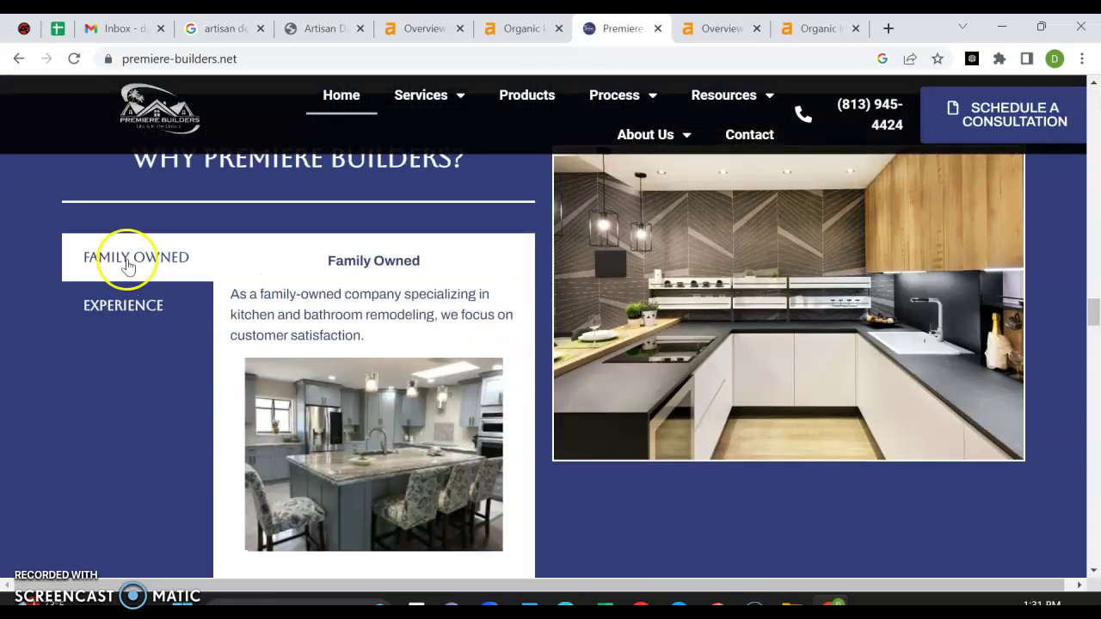
{"action": "left_click", "coordinate": [126, 320]}
{"action": "scroll", "coordinate": [433, 386], "scroll_direction": "down", "scroll_amount": 5}
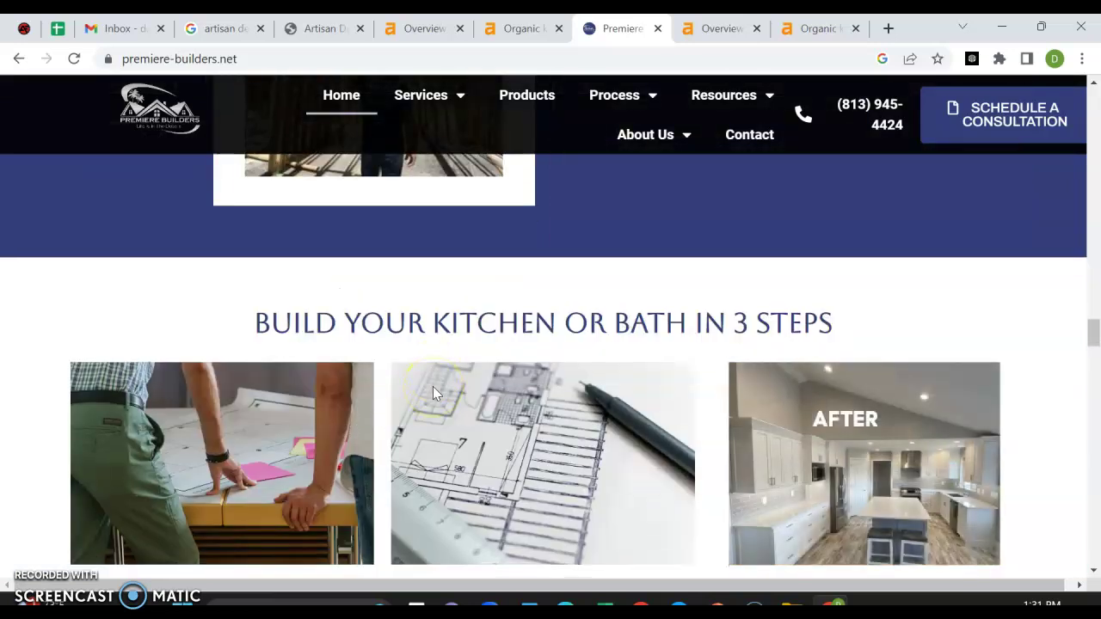
Step: Review the three-step process, latest posts, customer ratings, inspiration gallery and footer of the Premiere Builders home page
{"action": "scroll", "coordinate": [434, 393], "scroll_direction": "down", "scroll_amount": 3}
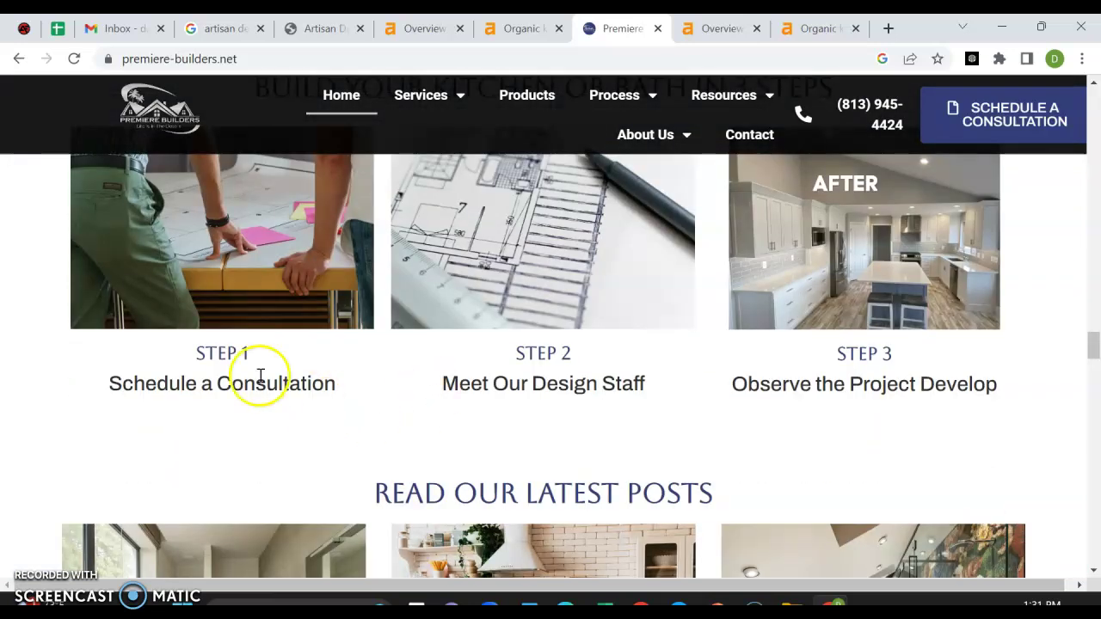
{"action": "scroll", "coordinate": [259, 378], "scroll_direction": "down", "scroll_amount": 7}
{"action": "scroll", "coordinate": [262, 381], "scroll_direction": "down", "scroll_amount": 4}
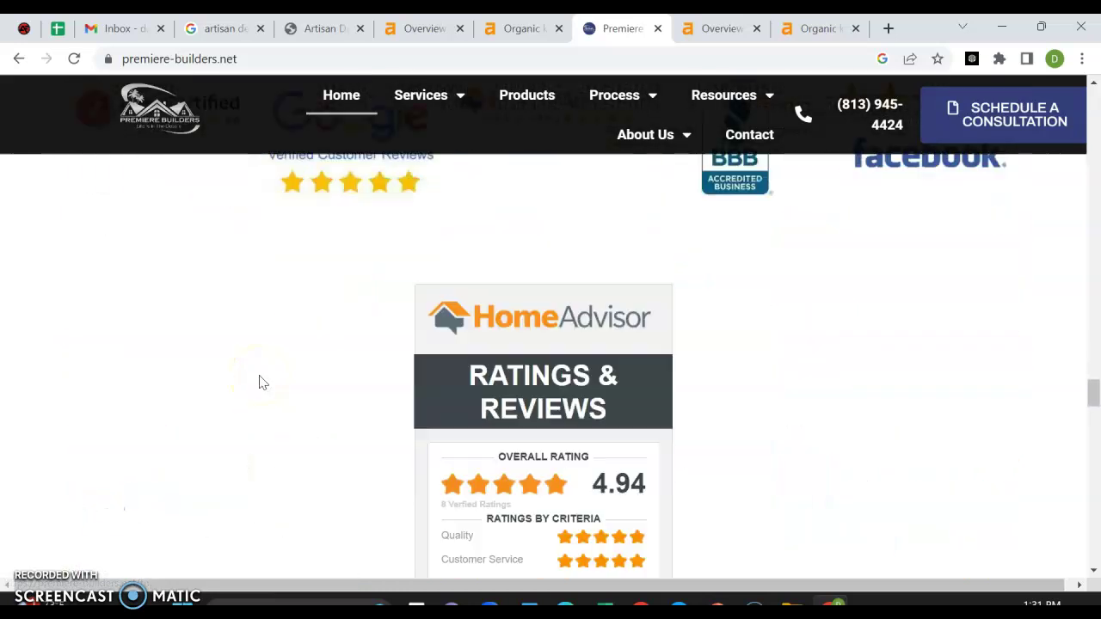
{"action": "scroll", "coordinate": [263, 383], "scroll_direction": "down", "scroll_amount": 15}
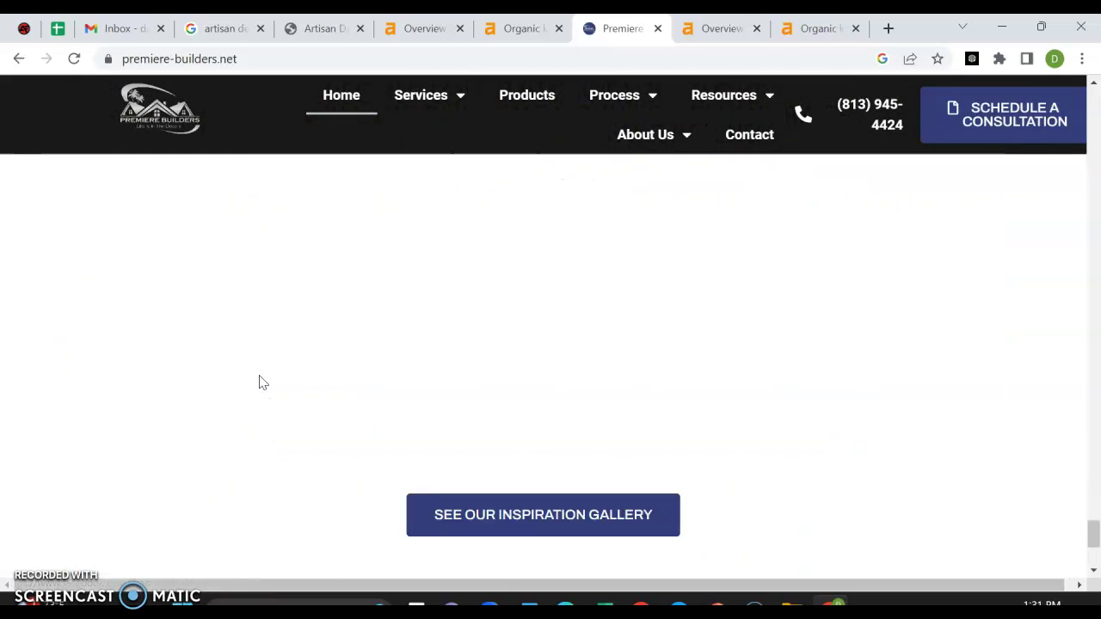
{"action": "scroll", "coordinate": [262, 382], "scroll_direction": "down", "scroll_amount": 4}
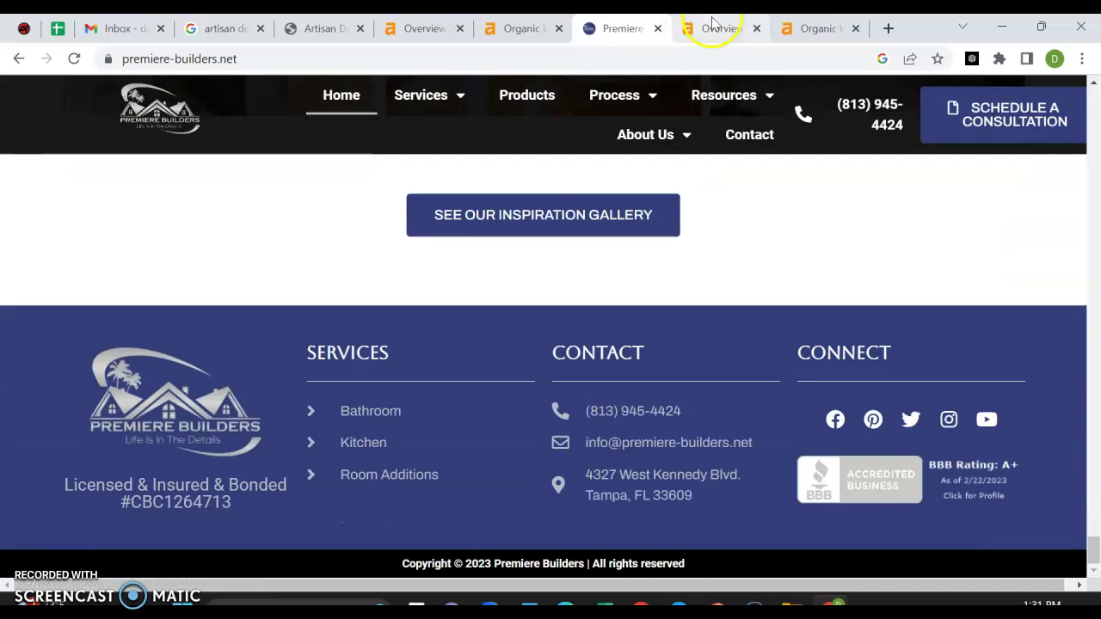
Step: Switch to Ahrefs and review the site overview and organic keyword positions for premiere-builders.net
{"action": "left_click", "coordinate": [713, 26]}
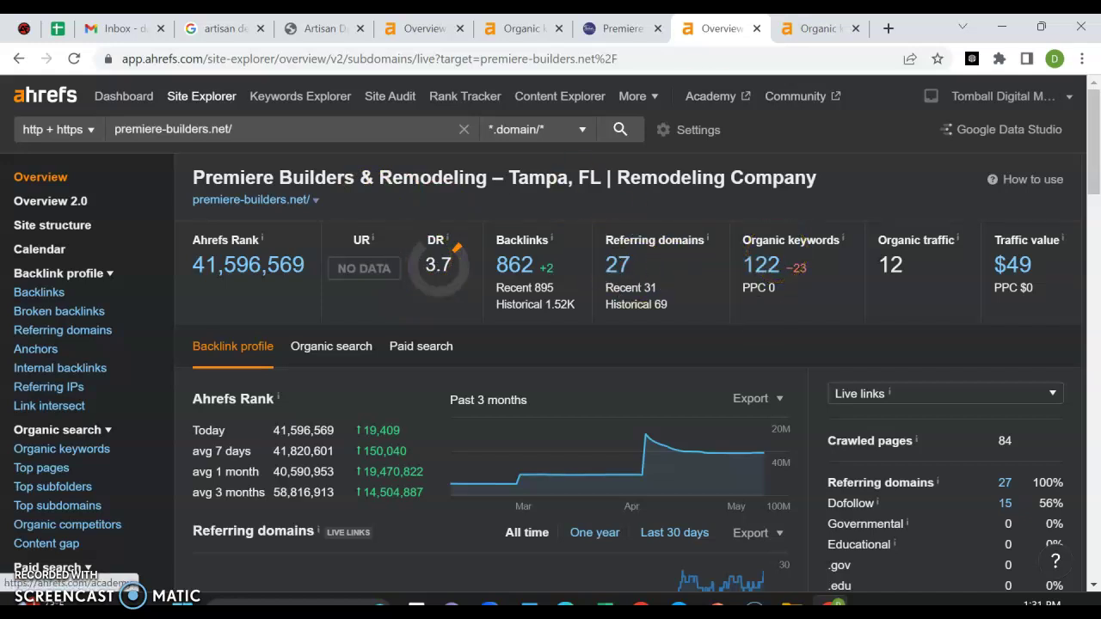
{"action": "left_click", "coordinate": [813, 29]}
{"action": "scroll", "coordinate": [505, 260], "scroll_direction": "down", "scroll_amount": 1}
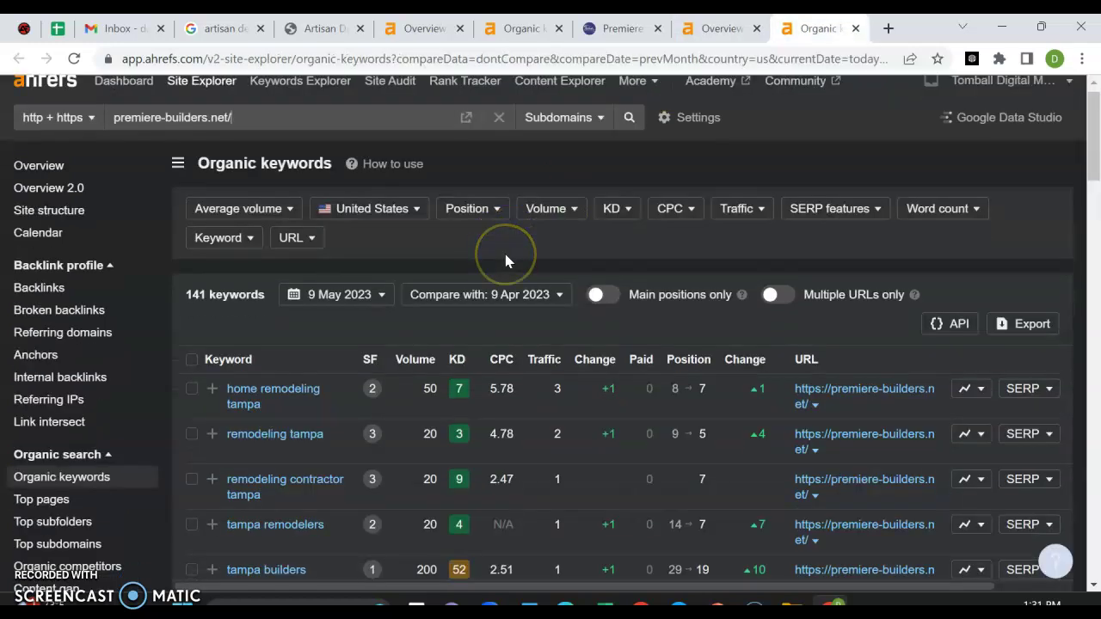
{"action": "scroll", "coordinate": [505, 260], "scroll_direction": "down", "scroll_amount": 3}
{"action": "scroll", "coordinate": [505, 261], "scroll_direction": "up", "scroll_amount": 1}
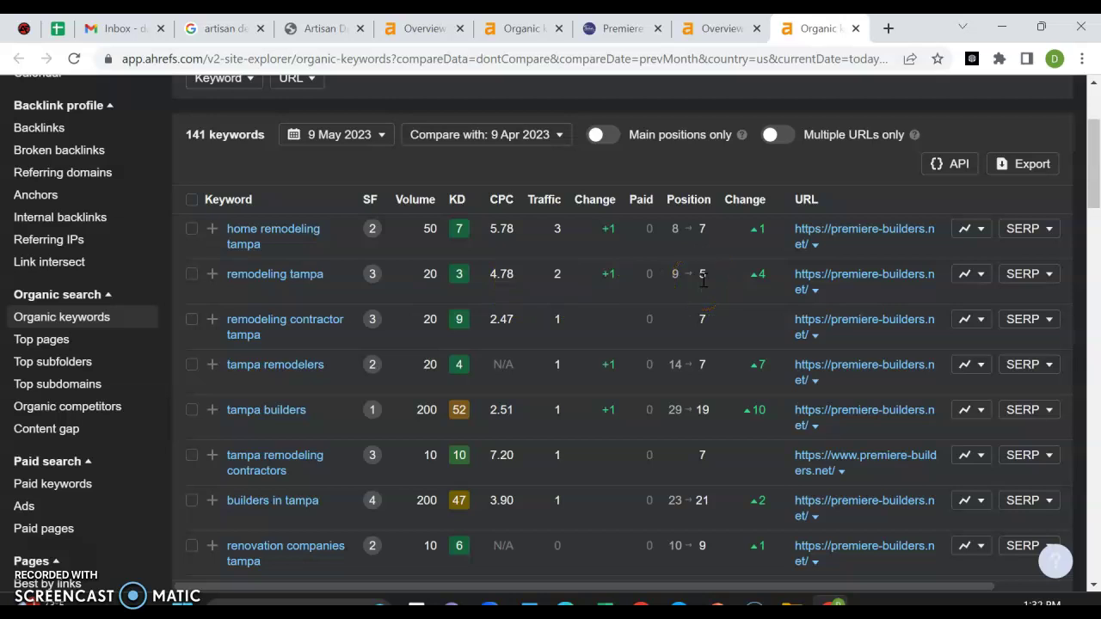
{"action": "scroll", "coordinate": [703, 279], "scroll_direction": "down", "scroll_amount": 2}
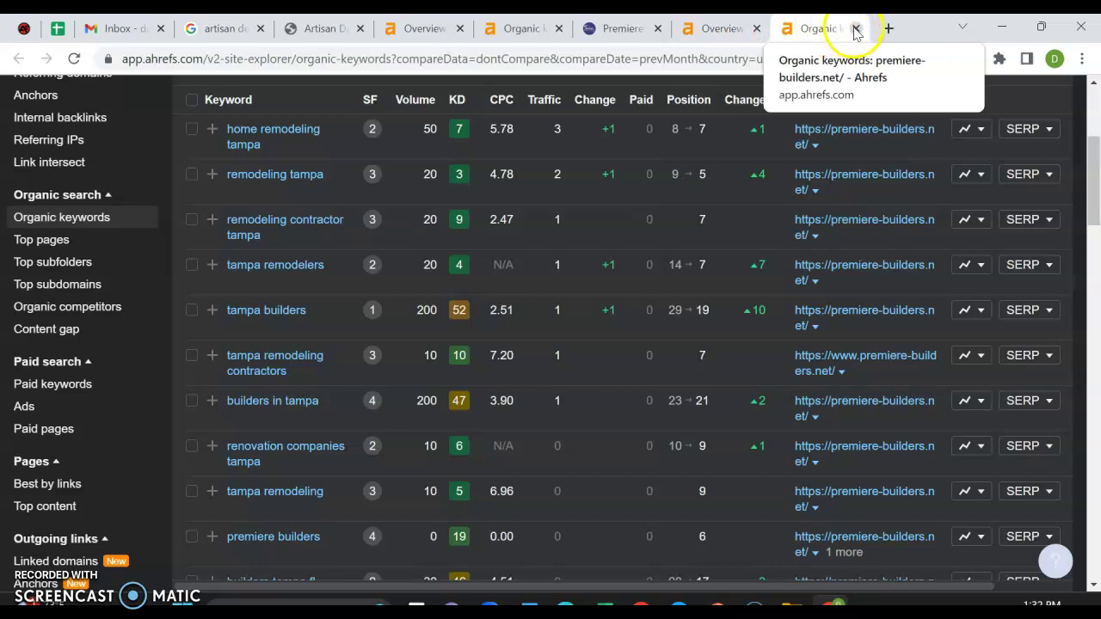
Step: Close the organic keywords report for premiere-builders.net and compare its site overview with the one for artisandesigntampa.com
{"action": "key", "text": "ctrl+w"}
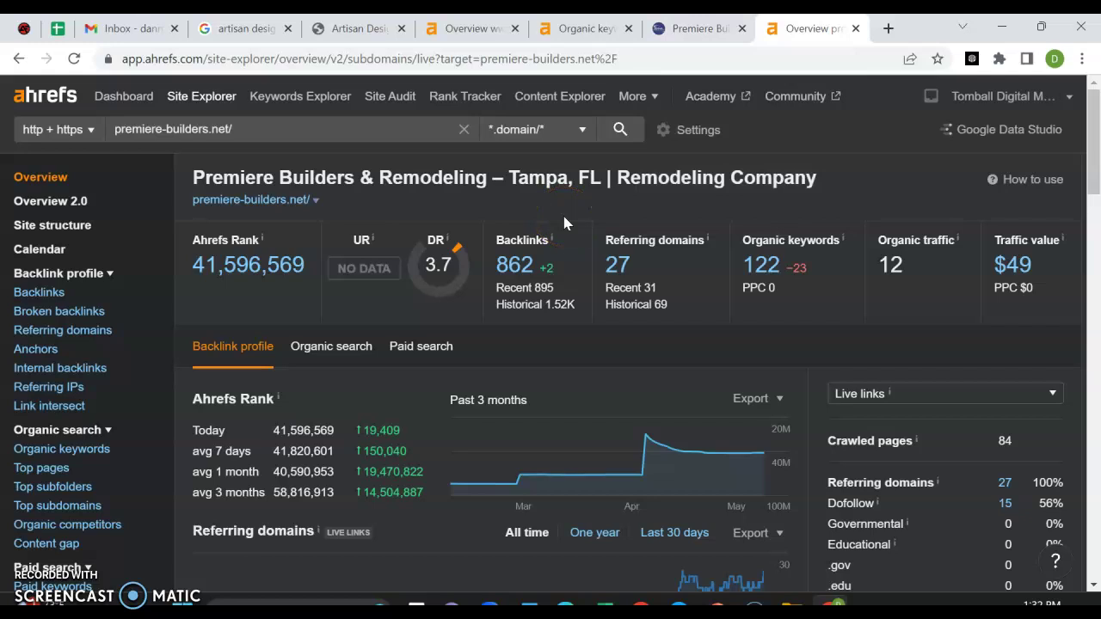
{"action": "key", "text": "ctrl+6"}
{"action": "left_click", "coordinate": [602, 222]}
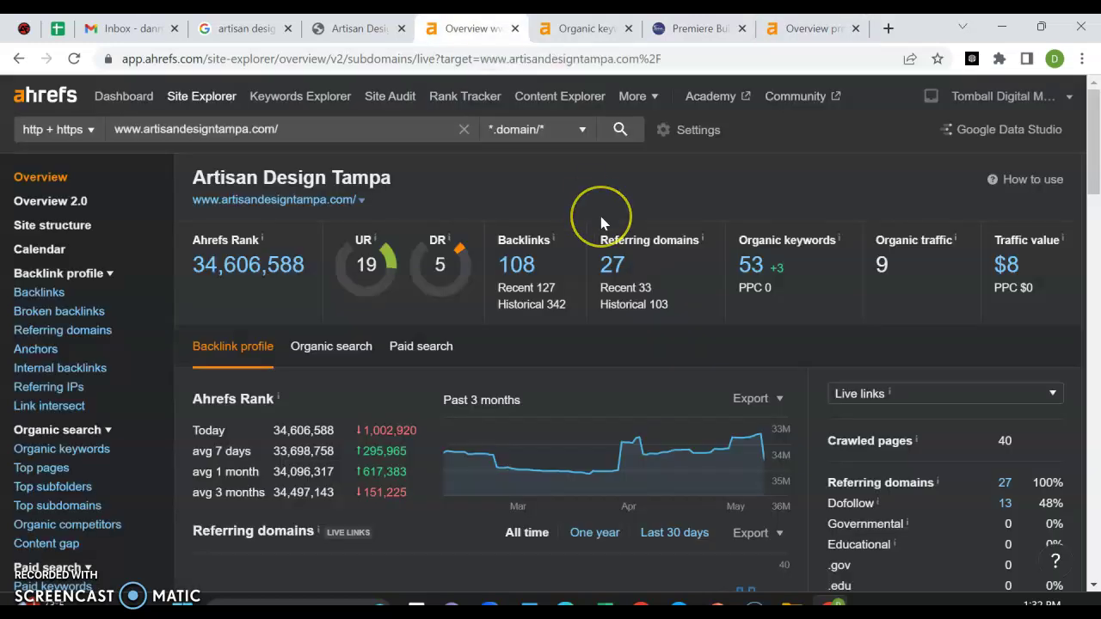